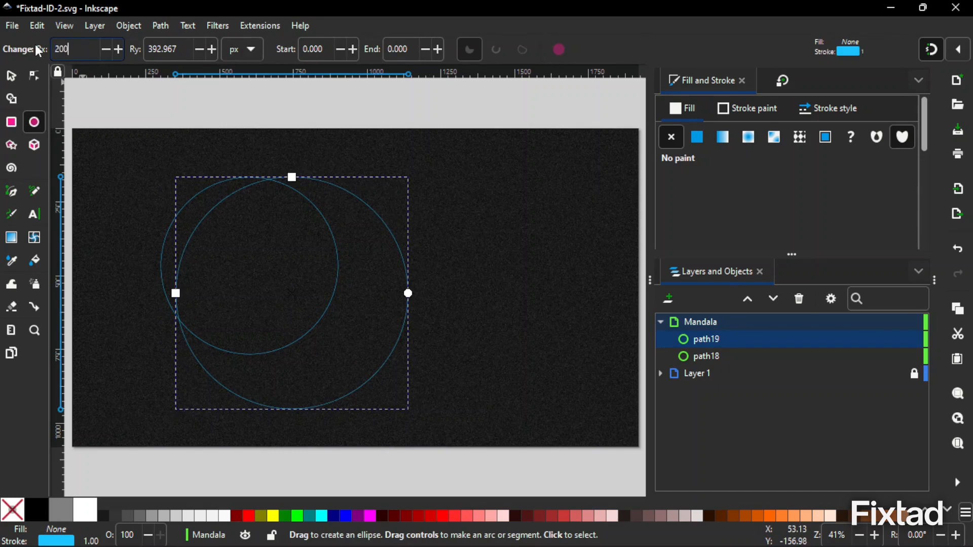
Set the selected circle's horizontal and vertical radii to 200 px.
key(Tab)
text(200)
key(Return)
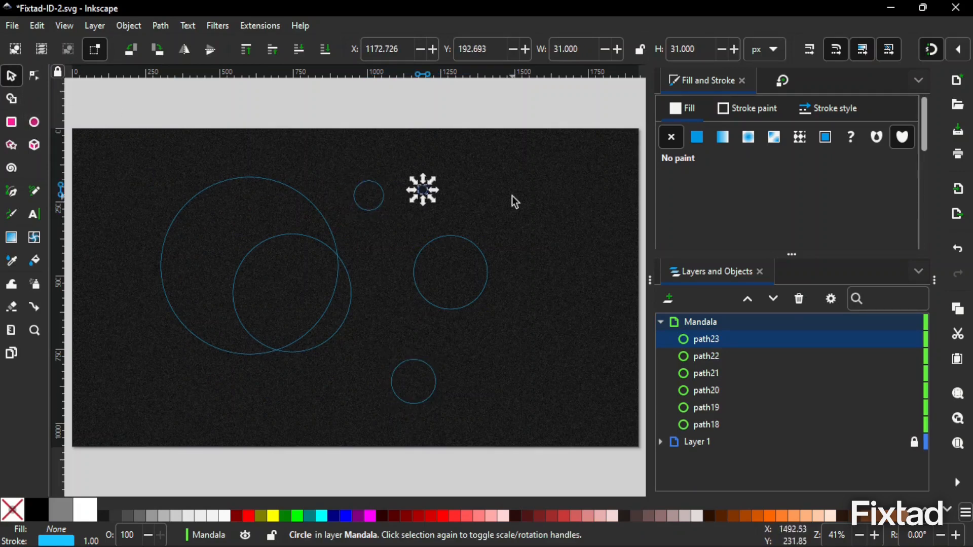
Move the five smaller circles onto the centre of the largest circle to form concentric rings.
click(512, 196)
drag(305, 237, 262, 209)
drag(450, 236, 251, 230)
drag(421, 361, 256, 249)
drag(378, 206, 257, 270)
drag(425, 194, 251, 268)
Reposition the smallest circle precisely at the common centre of the concentric rings and deselect it.
scroll(254, 268, up, 2)
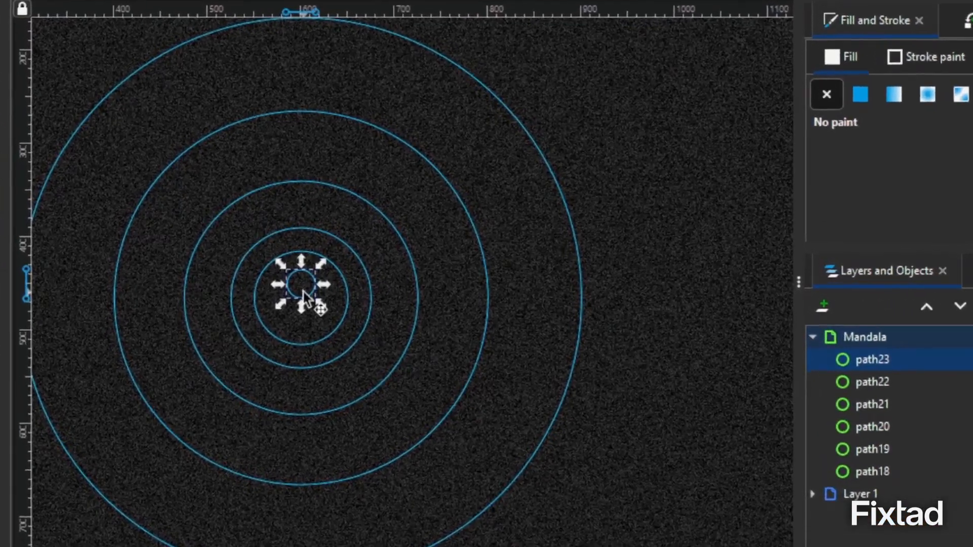
key(plus)
key(plus)
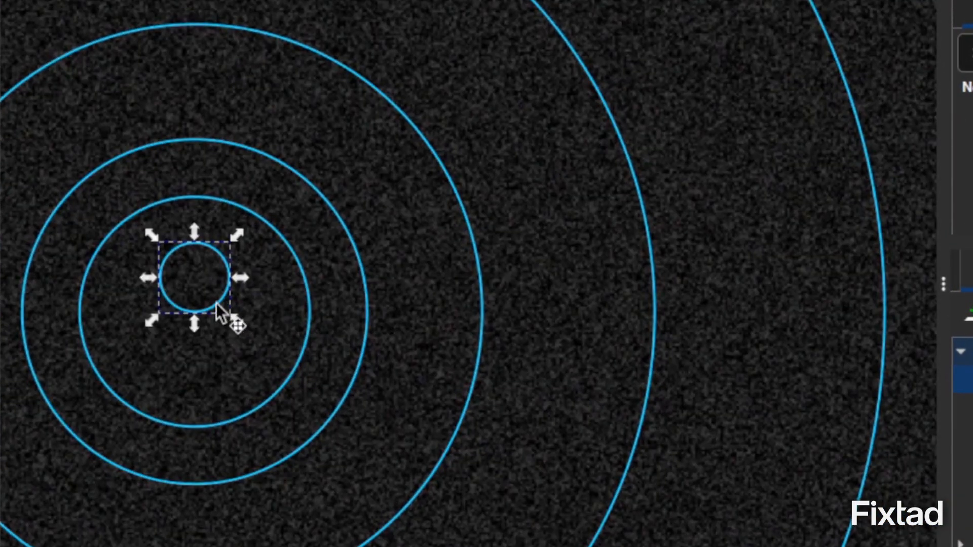
drag(218, 308, 204, 361)
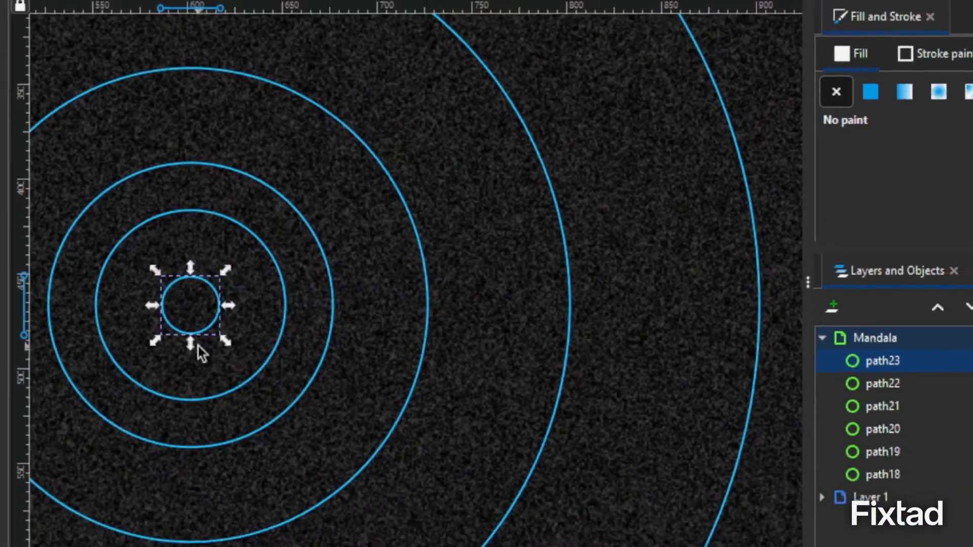
key(Escape)
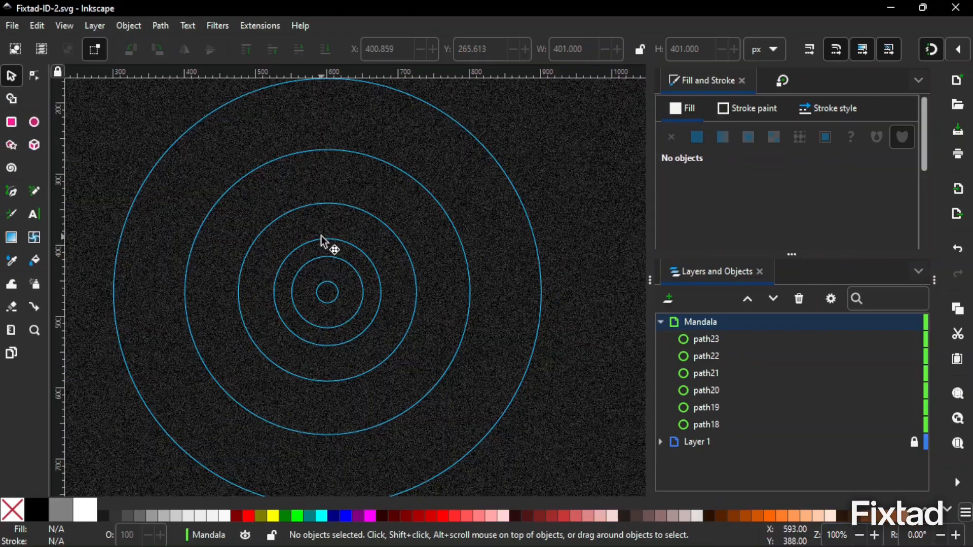
Set the stroke width of the second-largest and third-smallest circles to 10 px and convert their strokes to paths.
click(435, 204)
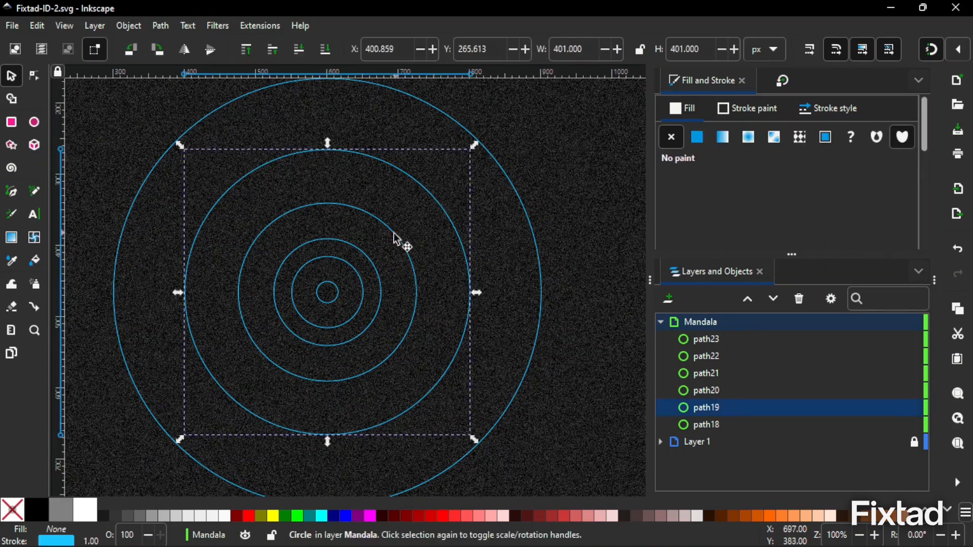
shift+click(374, 269)
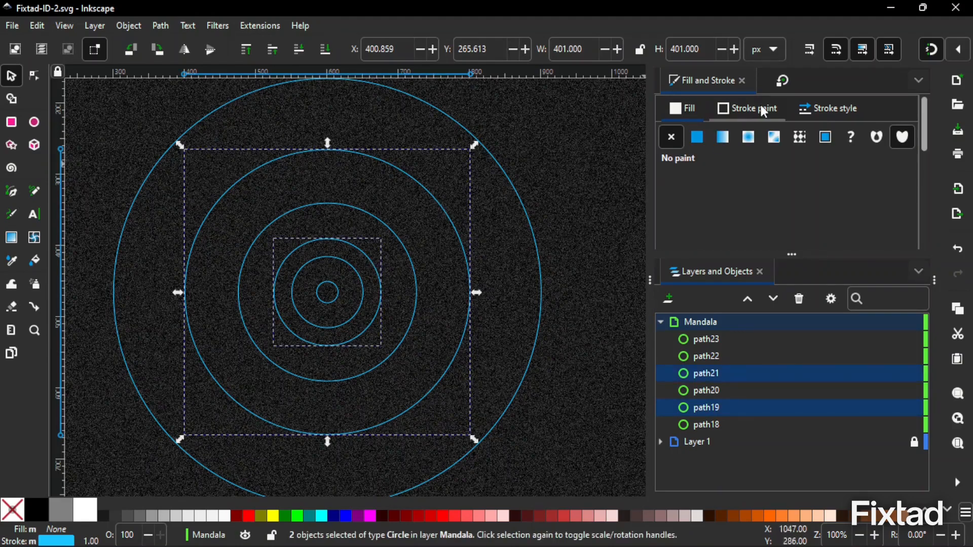
click(816, 108)
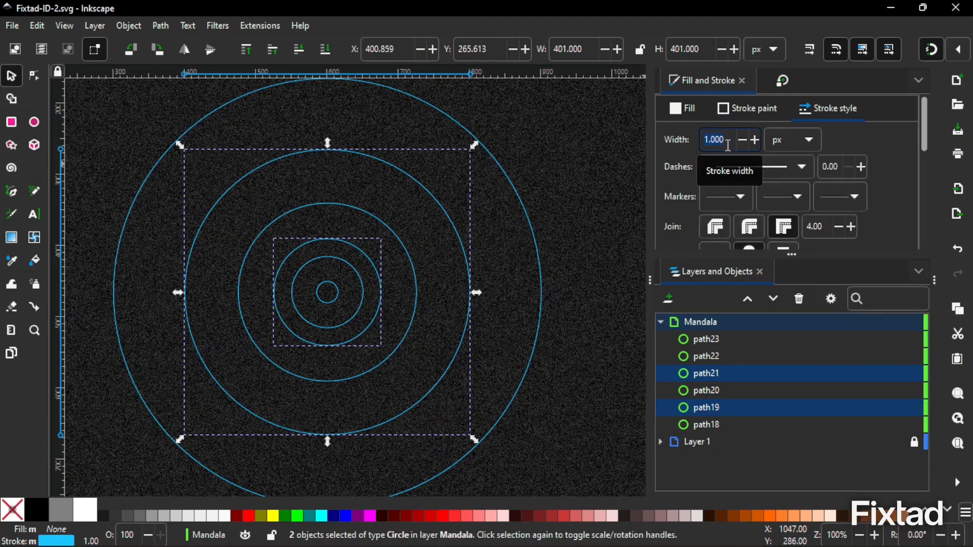
key(Return)
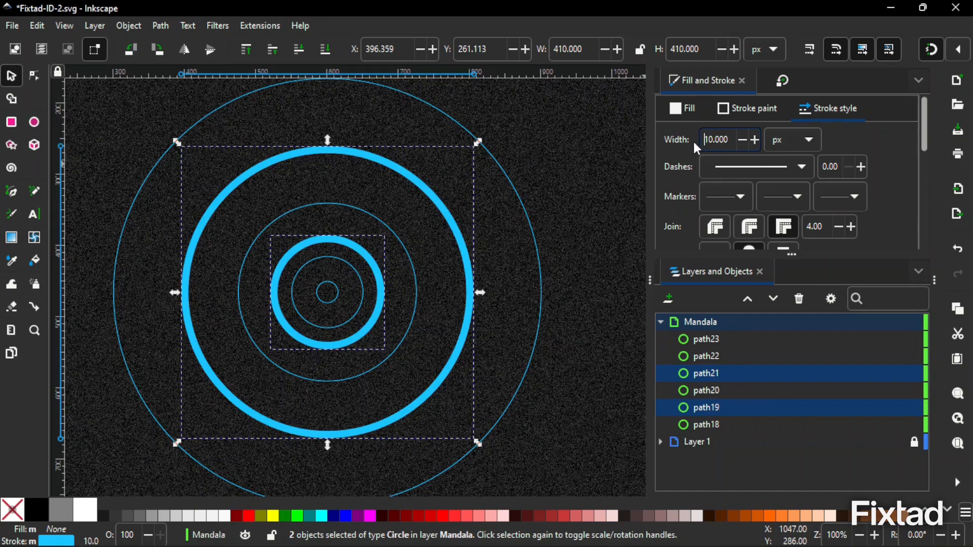
click(161, 25)
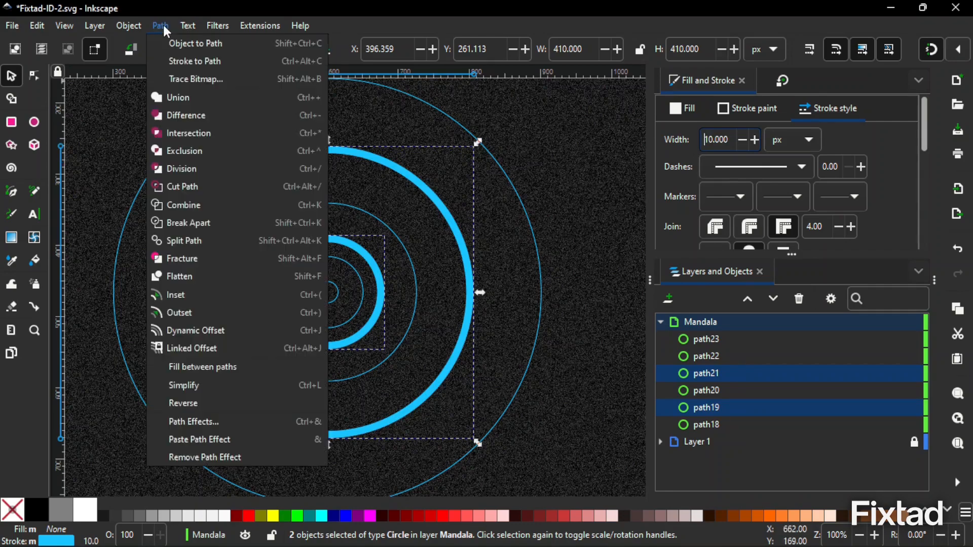
click(205, 62)
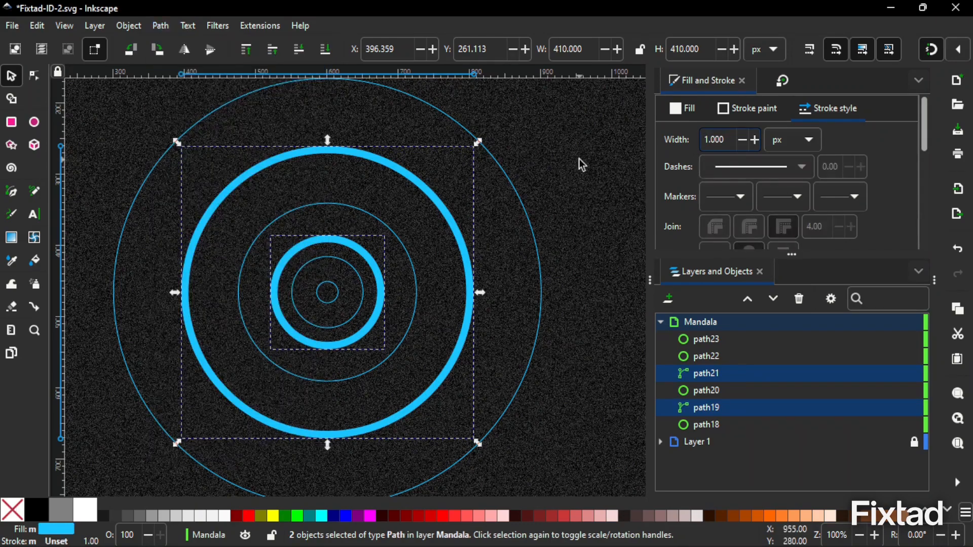
Remove the fill from the two converted rings and give them a flat colour stroke.
click(687, 109)
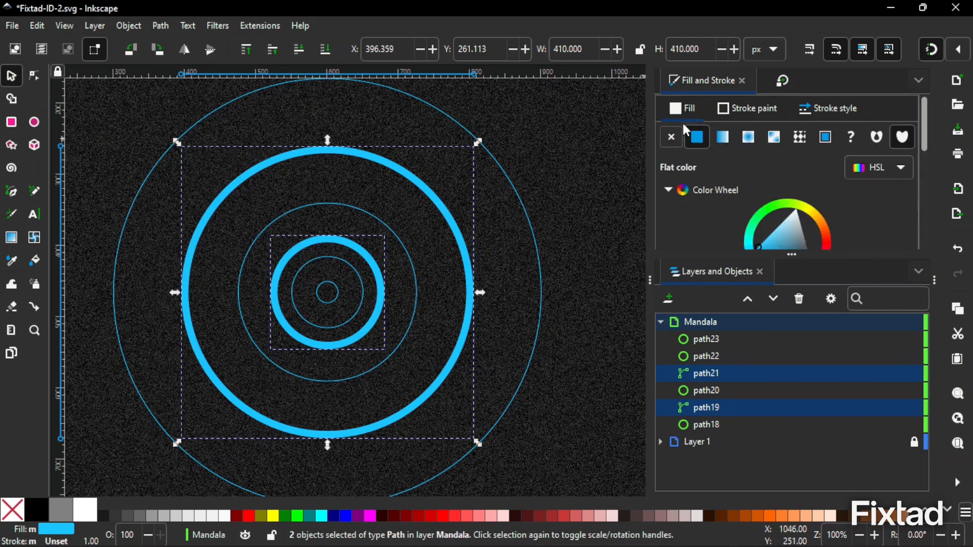
click(674, 141)
click(748, 110)
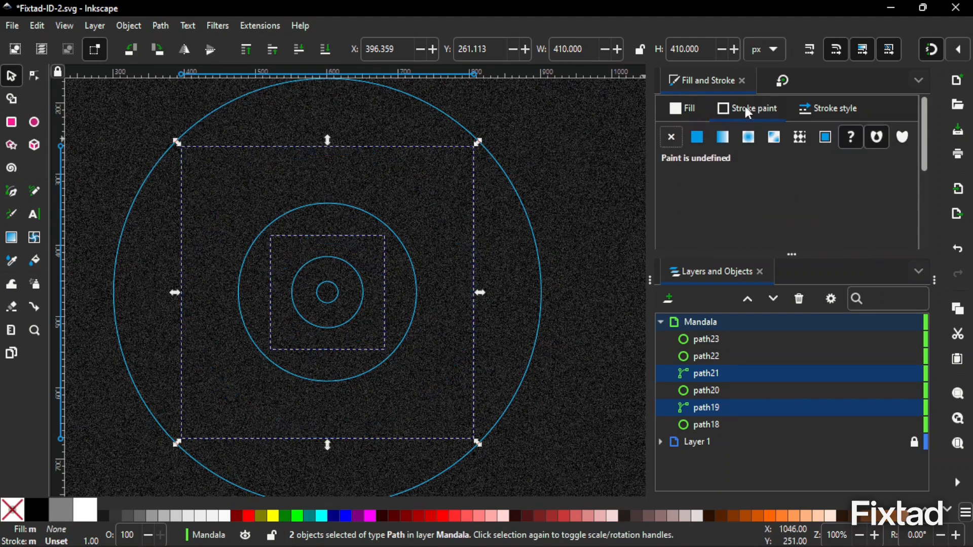
click(696, 139)
click(579, 152)
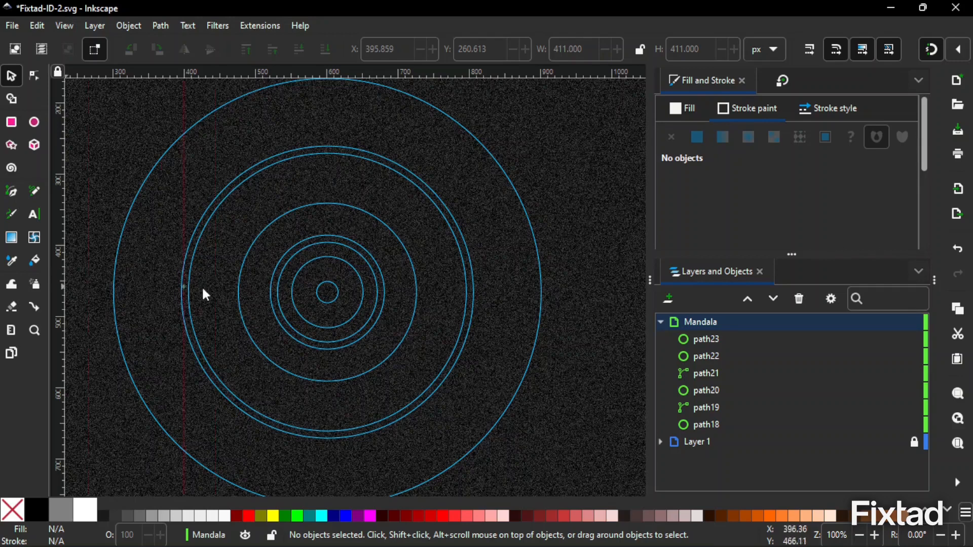
Place a vertical guide through the circles' common centre and duplicate it at an angle of -75°.
drag(205, 295, 329, 298)
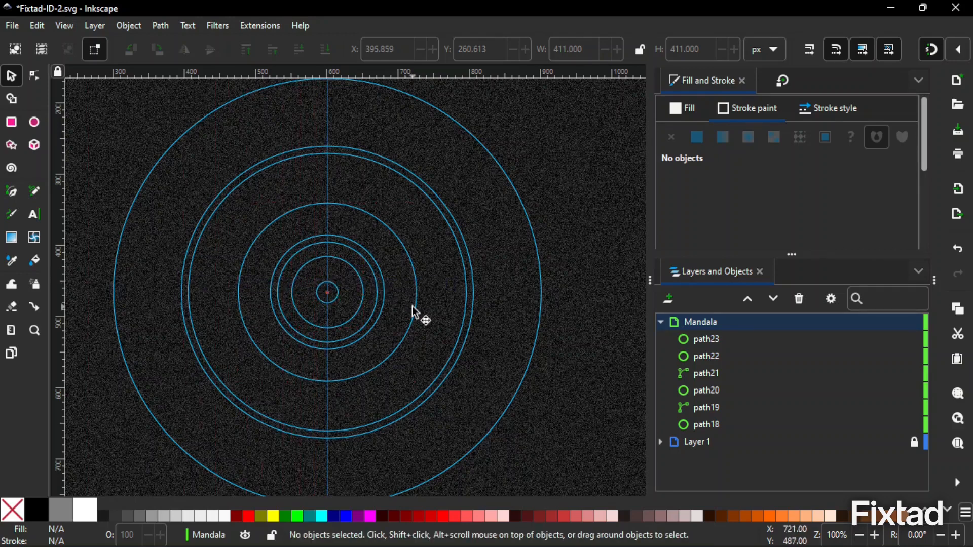
double_click(327, 222)
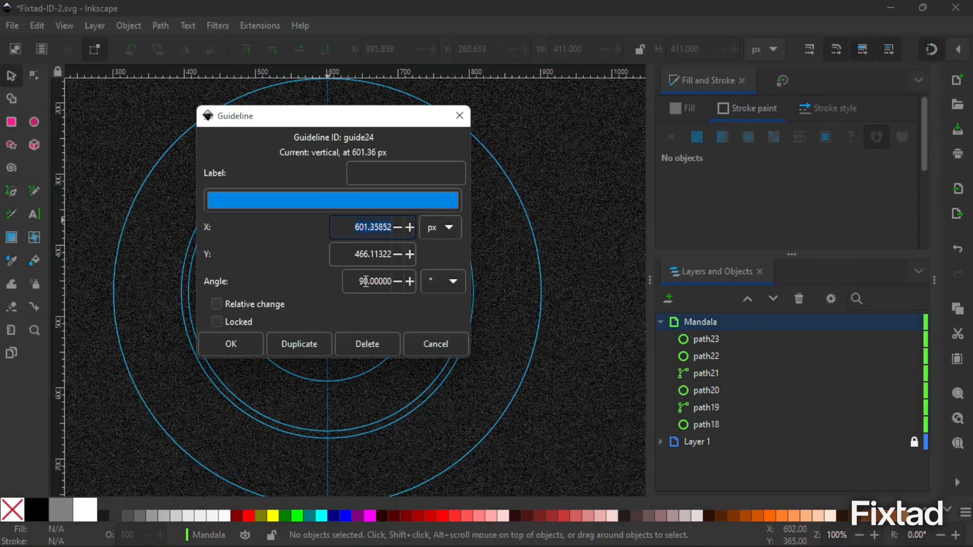
drag(354, 281, 399, 283)
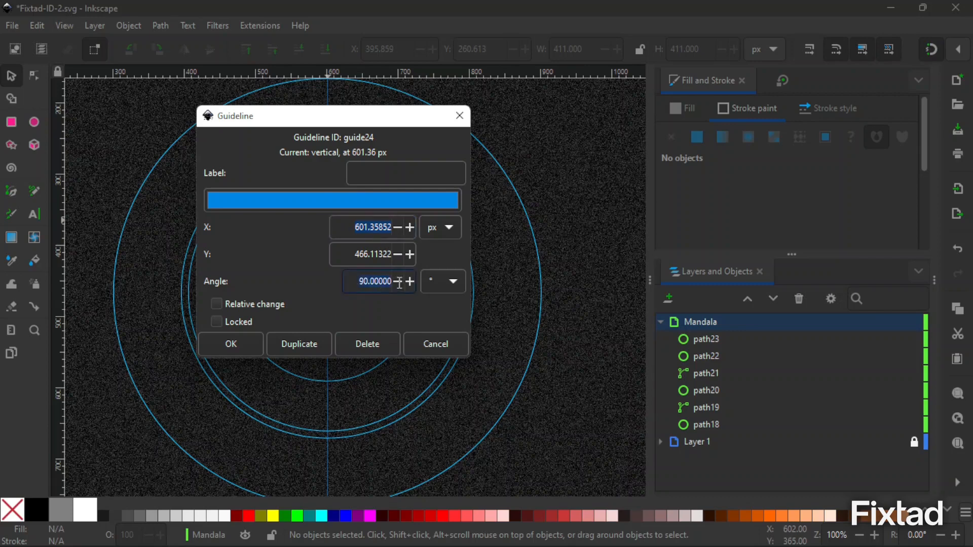
key(BackSpace)
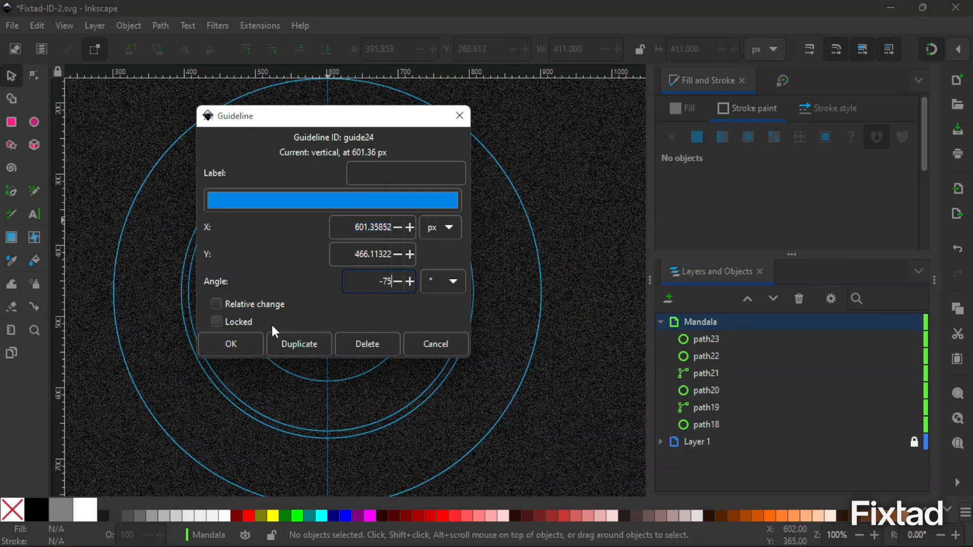
click(286, 350)
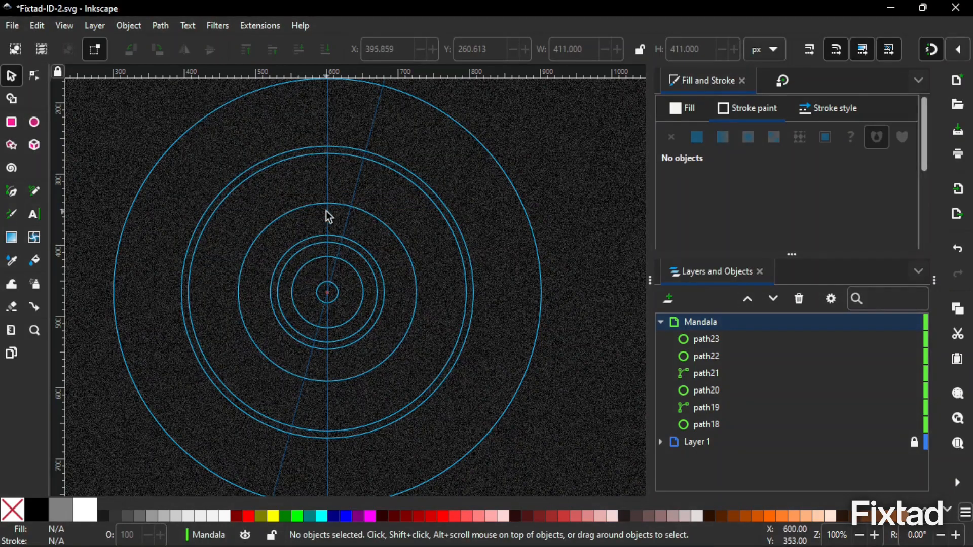
Duplicate the vertical centre guide at an angle of 75°.
double_click(328, 218)
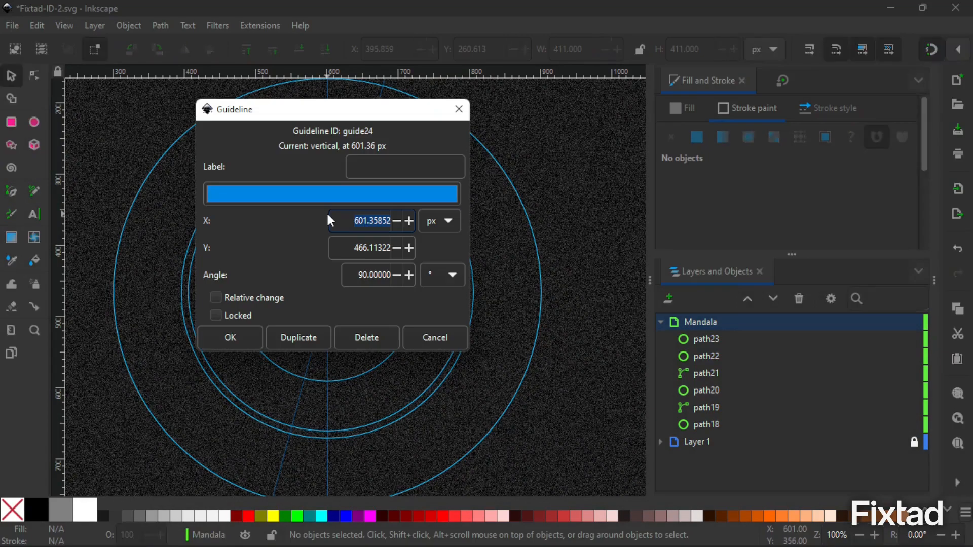
click(378, 275)
text(75)
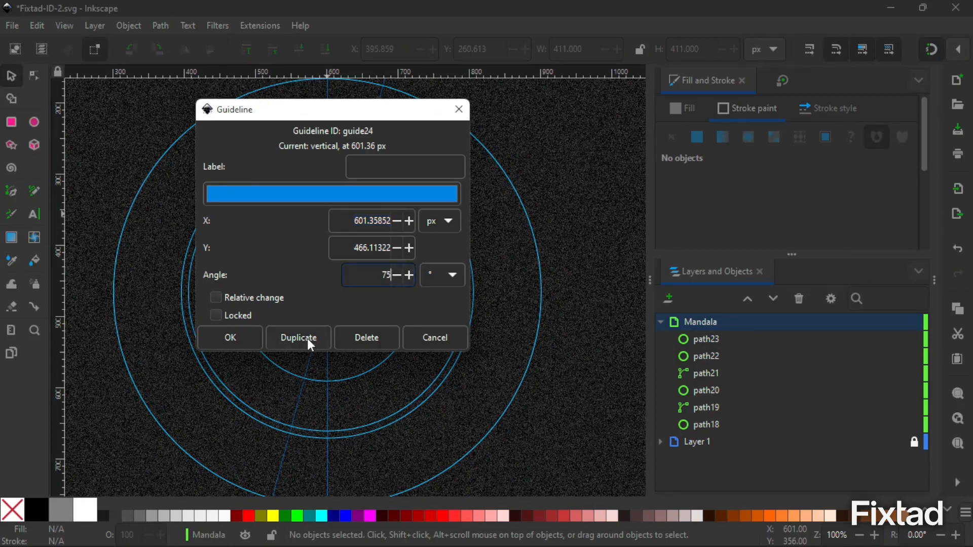
click(307, 339)
Draw an open curved path from the innermost circle's crossing with the left slanted guide to the top of the next circle.
scroll(307, 338, up, 2)
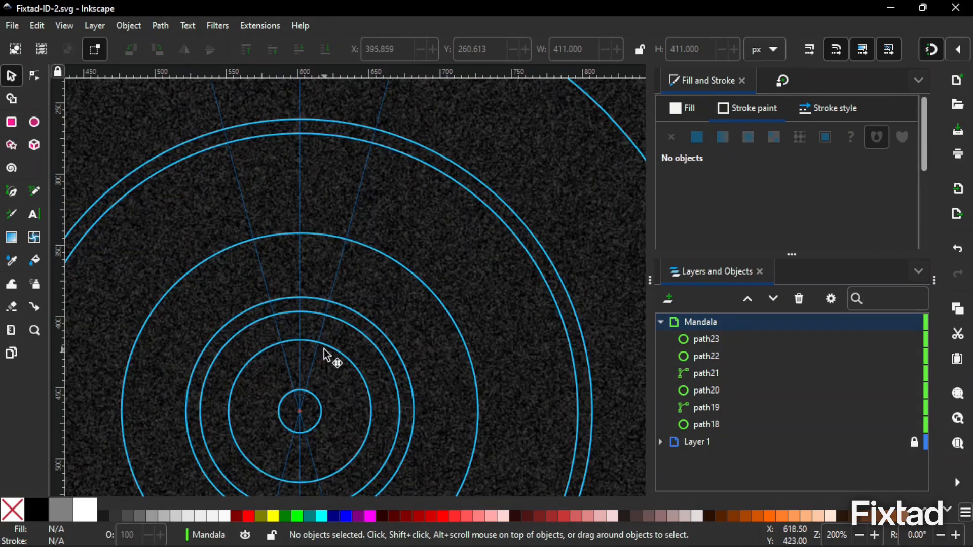
click(12, 192)
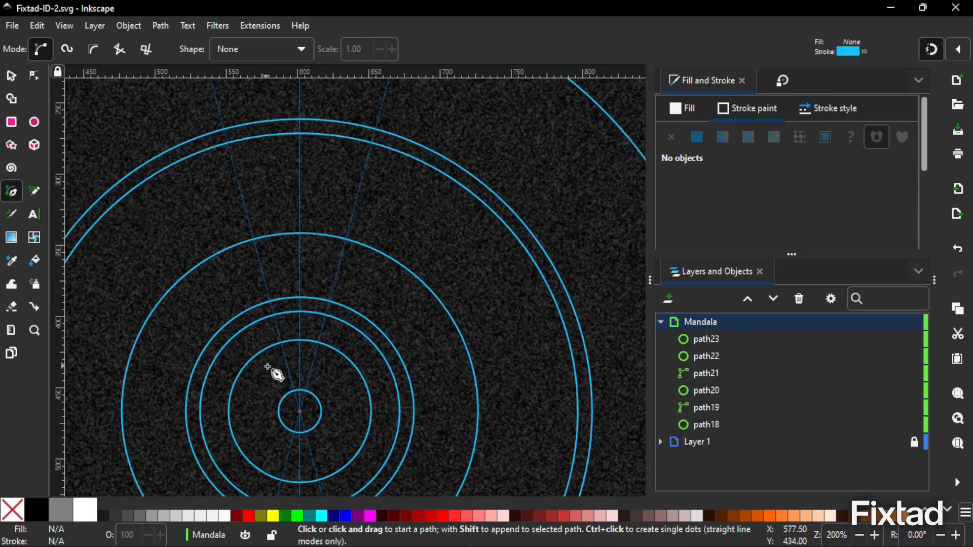
click(295, 390)
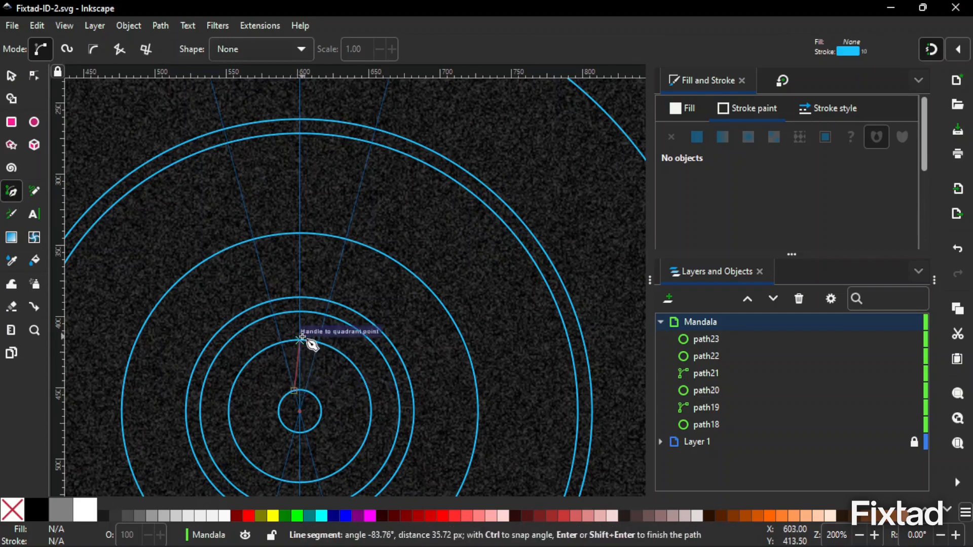
drag(300, 340, 322, 335)
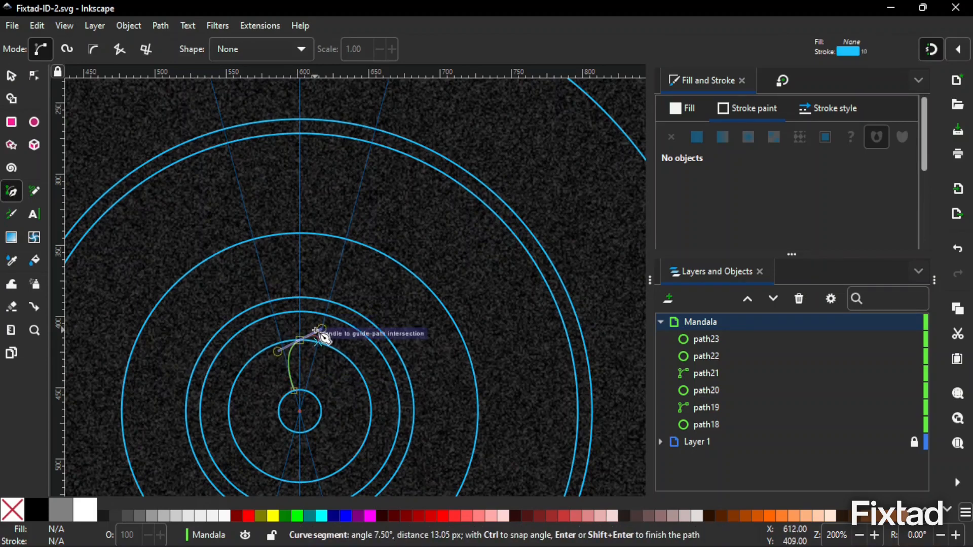
key(Return)
Set the new curve's stroke width to 1 px.
click(844, 108)
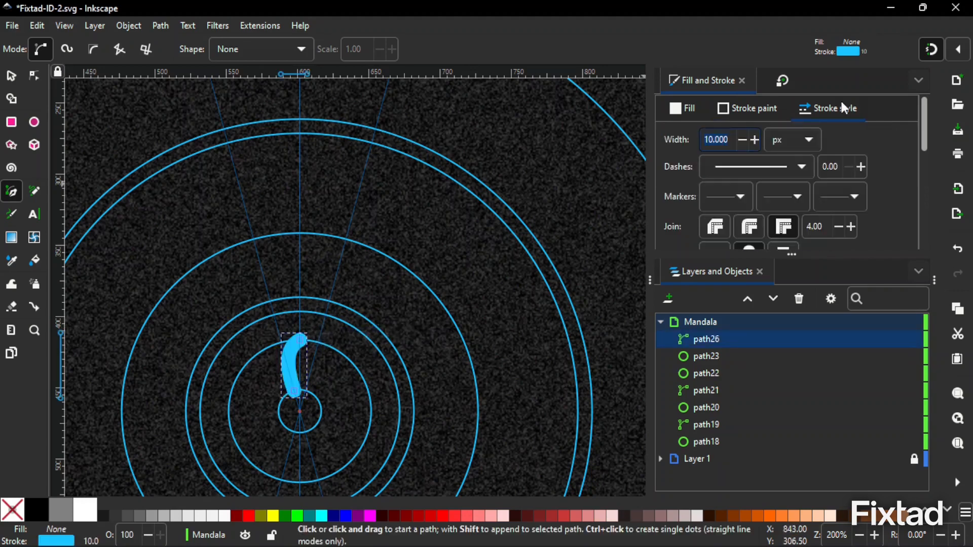
text(1)
key(Return)
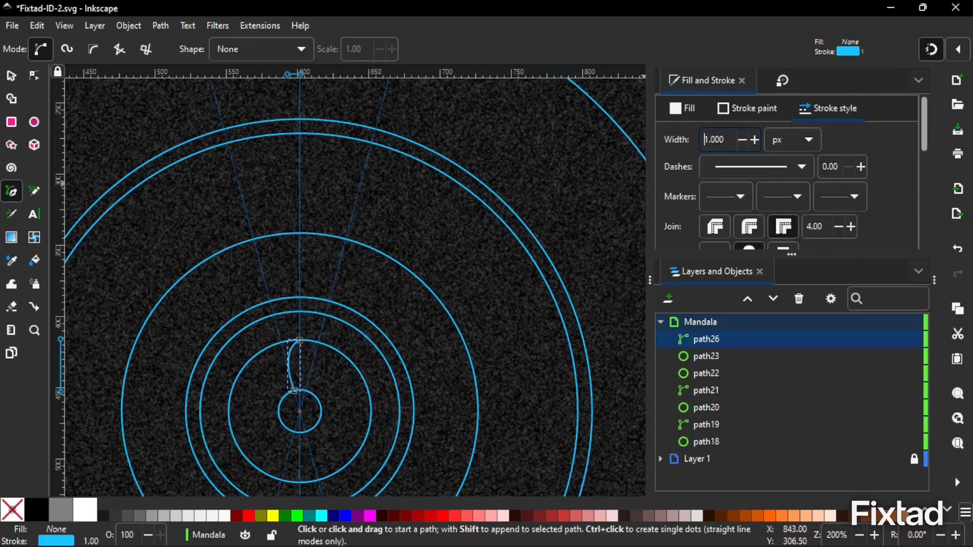
Reshape the short curve by raising the handle of its upper end node slightly.
click(32, 73)
scroll(355, 413, up, 3)
click(198, 207)
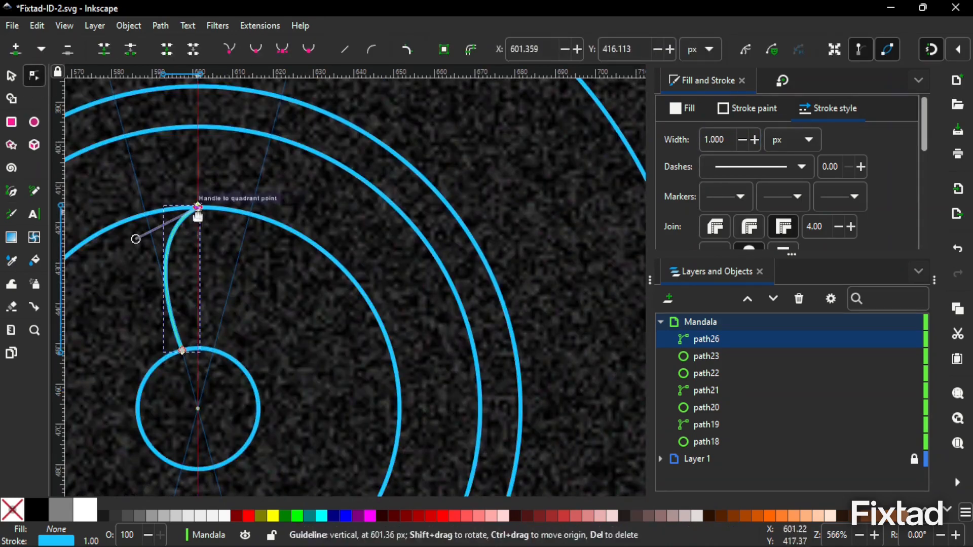
drag(136, 239, 136, 230)
click(222, 266)
Draw an S-shaped path from the second-smallest circle at the left slanted guide to the next ring at the right slanted guide.
scroll(221, 265, up, 3)
drag(222, 265, 358, 244)
click(378, 315)
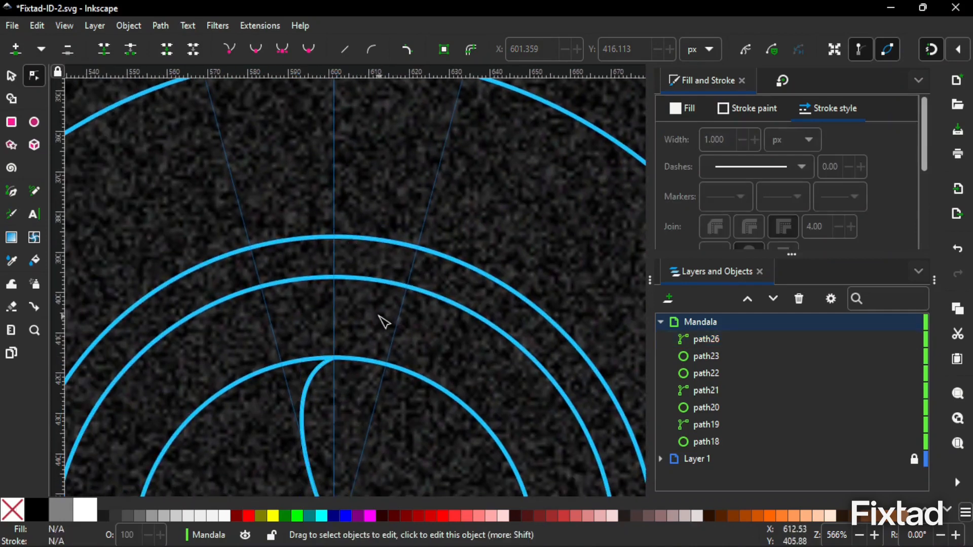
click(12, 191)
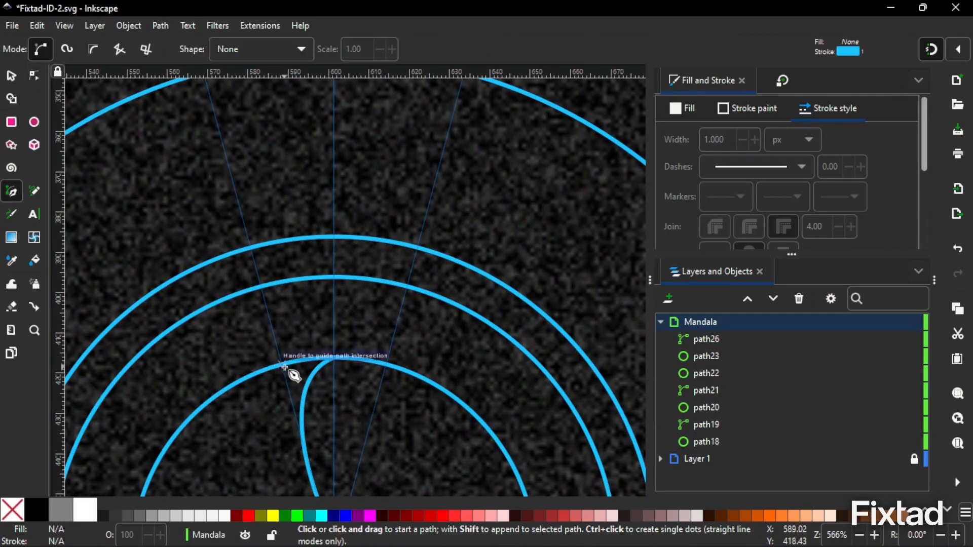
click(283, 364)
drag(334, 322, 366, 323)
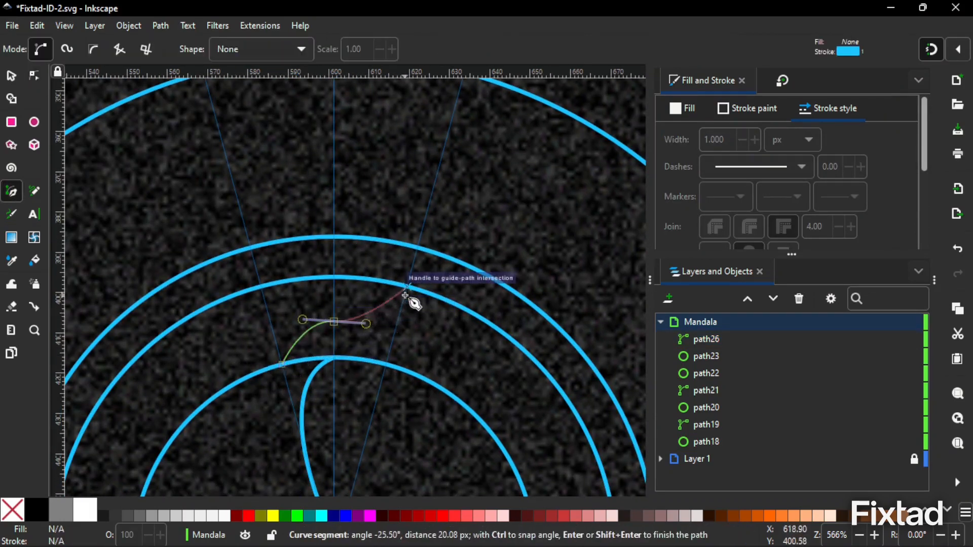
double_click(407, 287)
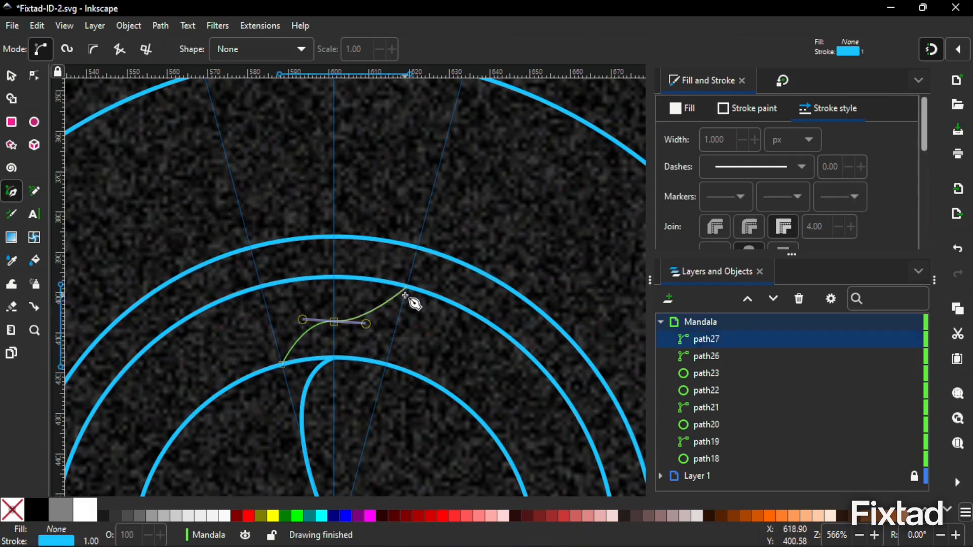
Turn off snapping and adjust the S-curve's middle node and handles to give it a smoother bend.
click(34, 76)
click(931, 49)
drag(334, 322, 291, 319)
drag(383, 322, 385, 311)
drag(352, 320, 350, 310)
drag(383, 302, 400, 304)
Move the S-curve's rotation centre to the circles' common centre and rotate a duplicate of the curve counterclockwise about it.
drag(349, 310, 335, 447)
click(375, 315)
key(s)
click(340, 314)
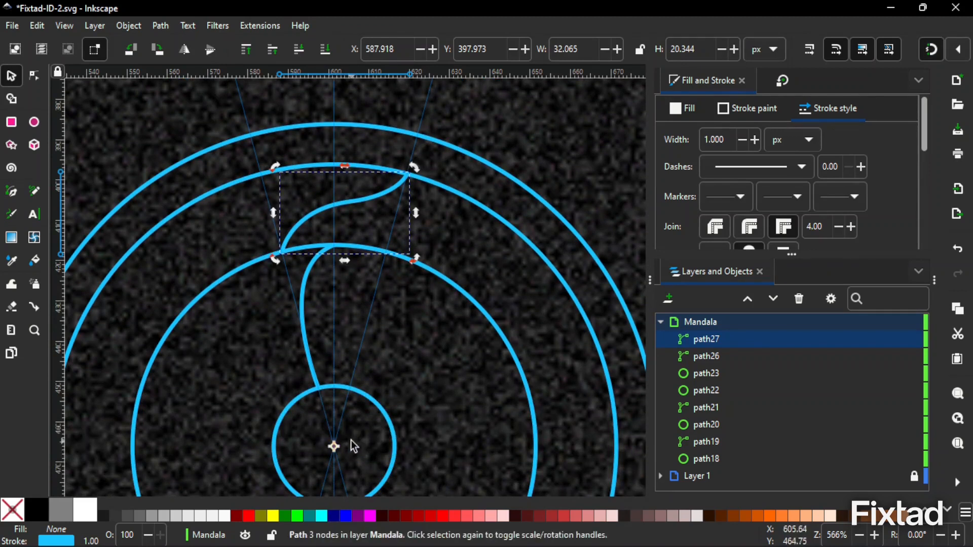
key(ctrl+d)
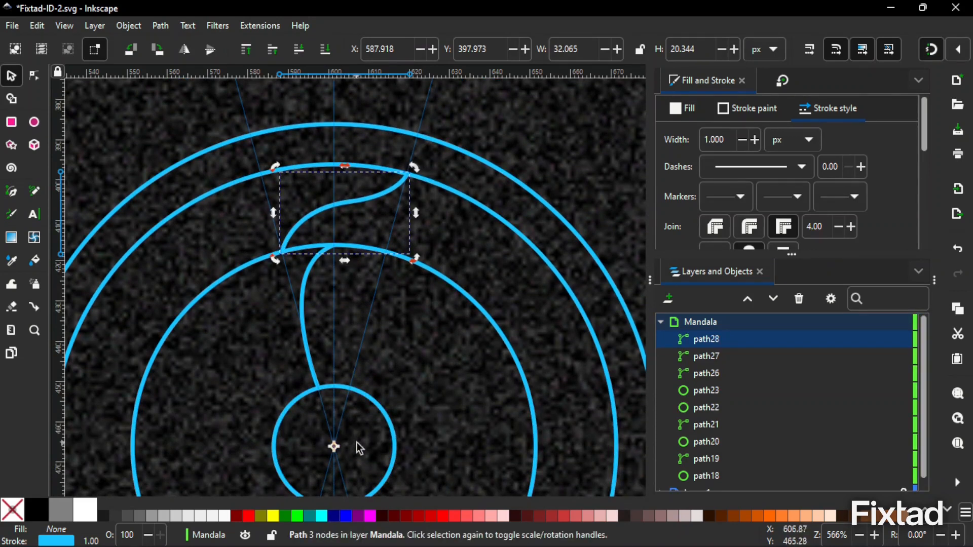
drag(414, 168, 303, 147)
Draw a short curve from the upper end of the rotated duplicate to the middle of the original S-curve.
key(b)
click(298, 167)
drag(350, 202, 383, 209)
key(Return)
Save, then rotate the duplicate S-curve and the short curve together counterclockwise about the common centre to the left slanted guide.
key(s)
key(ctrl+s)
shift+click(276, 201)
click(276, 202)
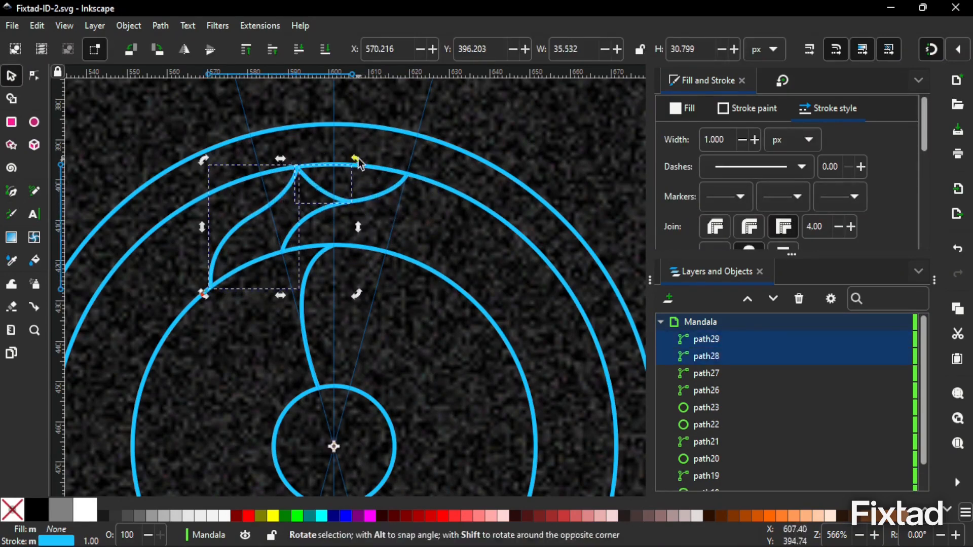
drag(358, 163, 316, 157)
Attach the short curve's lower end to the original S-curve's middle, save the file and remove the rotated duplicate S-curve.
key(n)
click(305, 201)
drag(318, 202, 274, 201)
key(ctrl+s)
key(Escape)
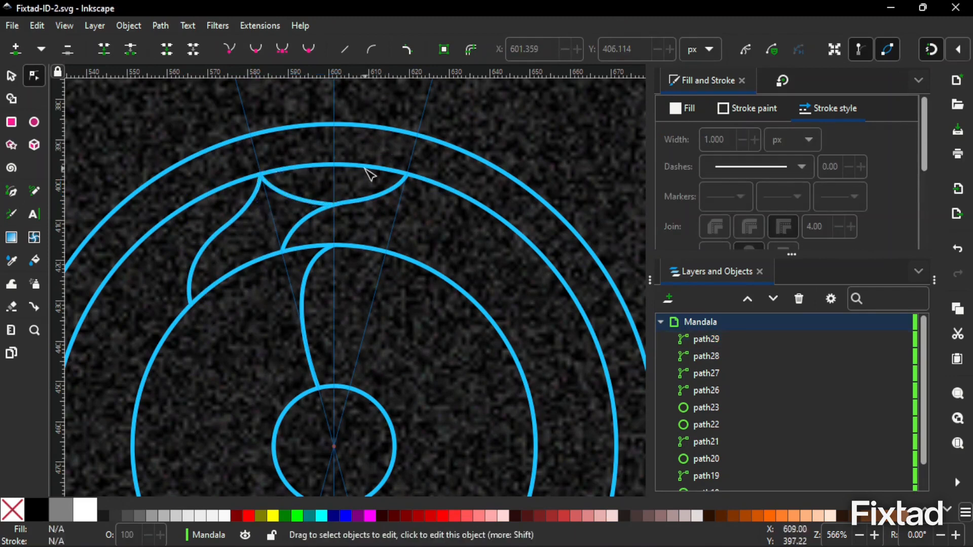
click(226, 226)
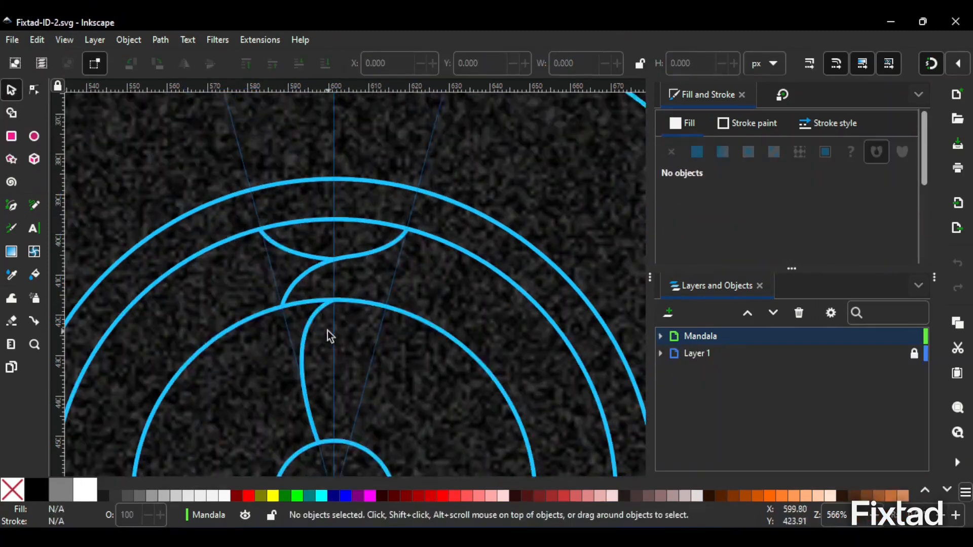
Draw an S-shaped path from the fourth circle at the left slanted guide to the next larger circle at the vertical guide.
key(b)
scroll(304, 344, up, 5)
click(251, 361)
drag(279, 231, 323, 196)
double_click(334, 169)
click(34, 90)
Duplicate the new S-shaped path and shift the copy down and to the right of the original.
key(s)
key(ctrl+d)
drag(282, 164, 282, 186)
drag(224, 273, 249, 277)
Adjust the copied S-path's nodes and handles so it runs roughly parallel to the original between the circle and the vertical guide.
key(n)
scroll(285, 282, up, 2)
scroll(363, 226, up, 3)
drag(383, 207, 382, 239)
scroll(356, 266, up, 1)
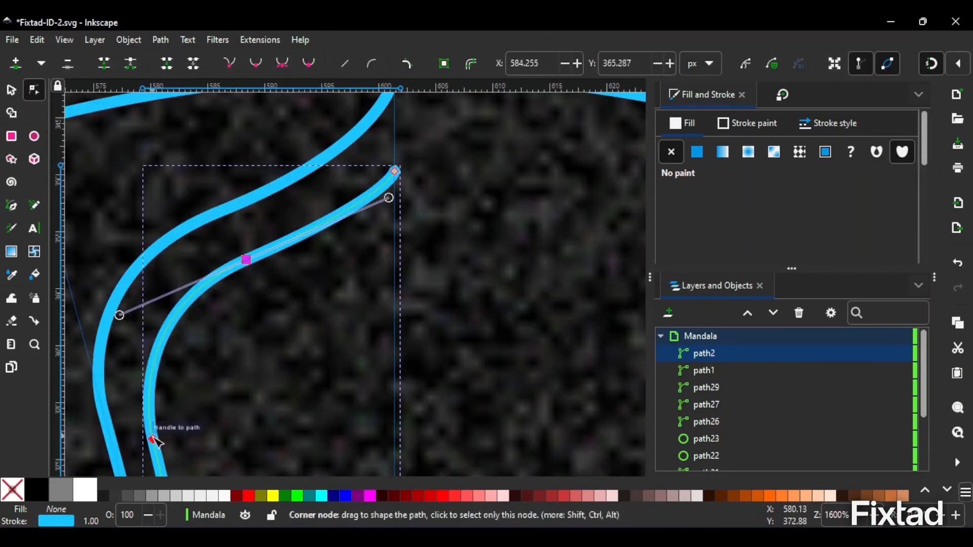
click(153, 437)
drag(117, 314, 120, 313)
Draw a curve from the fifth circle at the left slanted guide to the middle node of the outer S-path.
scroll(121, 314, left, 8)
key(b)
click(207, 157)
drag(426, 235, 537, 234)
key(Return)
Duplicate that curve below the original and reshape the copy to span from the left slanted guide to the outer S-path.
key(s)
key(ctrl+d)
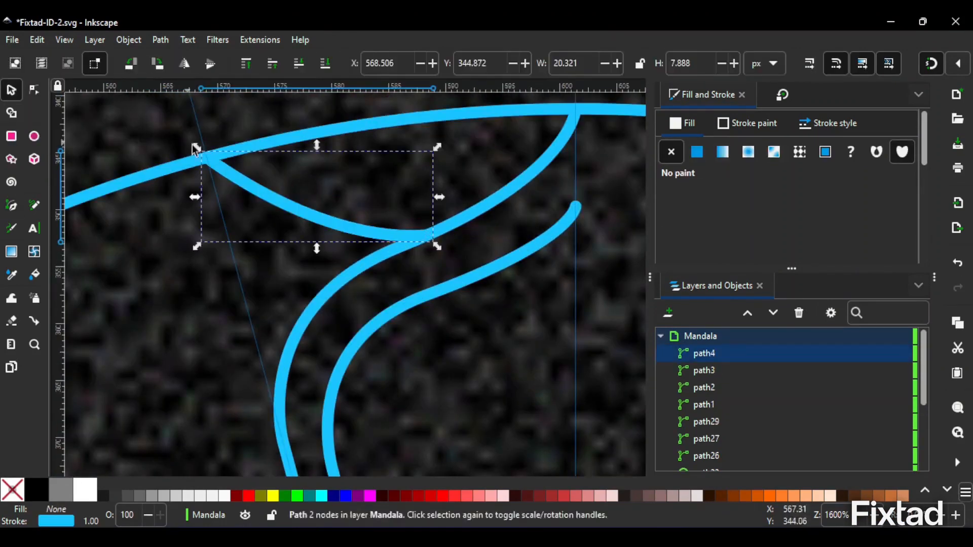
drag(238, 178, 257, 251)
key(n)
click(226, 229)
drag(445, 308, 346, 277)
drag(236, 285, 264, 260)
drag(346, 277, 351, 272)
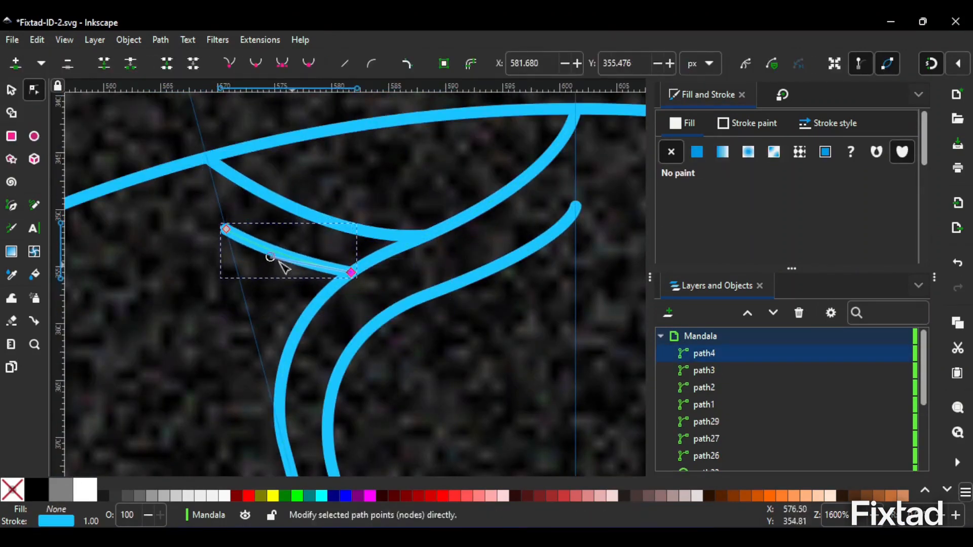
drag(270, 256, 273, 263)
Draw a straight line up the vertical guide from the fourth circle and a shorter slanted line to its left, then save.
scroll(362, 274, down, 3)
key(b)
click(513, 406)
double_click(511, 225)
click(442, 406)
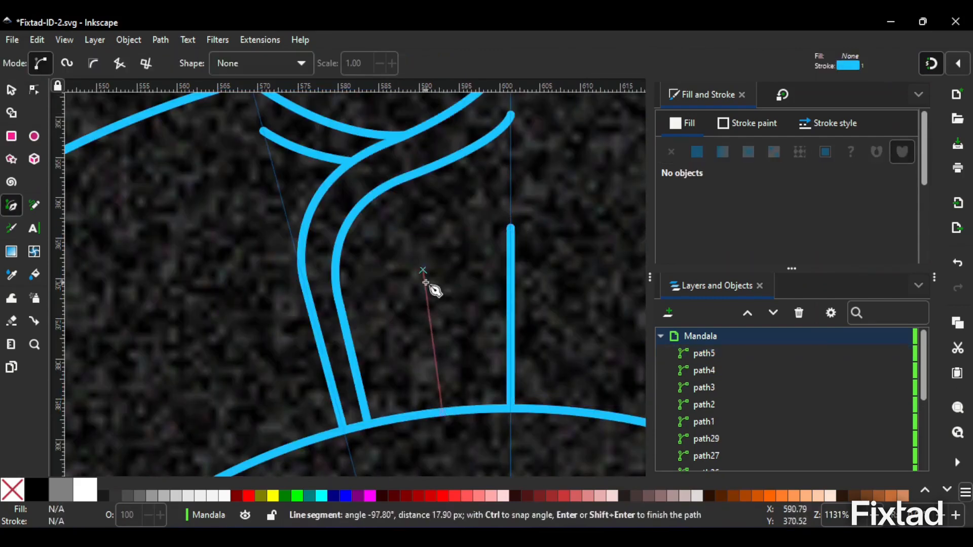
double_click(426, 285)
key(ctrl+s)
Draw a bulging curve and a straight line along the vertical guide between the fifth and sixth circles.
scroll(355, 287, down, 3)
click(411, 115)
mouse_move(449, 317)
mouse_down()
mouse_move(400, 453)
mouse_move(381, 469)
mouse_up()
key(Return)
key(n)
drag(515, 157, 517, 116)
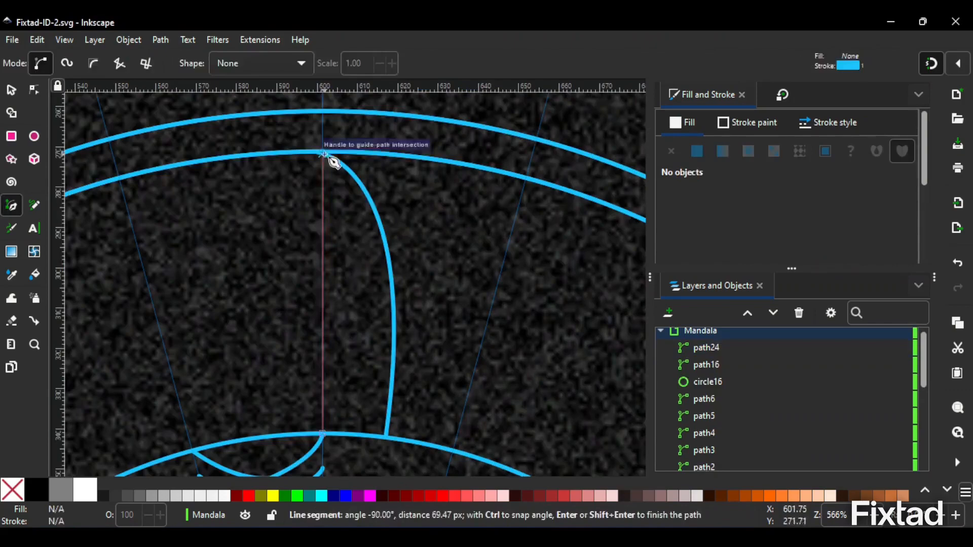
double_click(333, 161)
key(s)
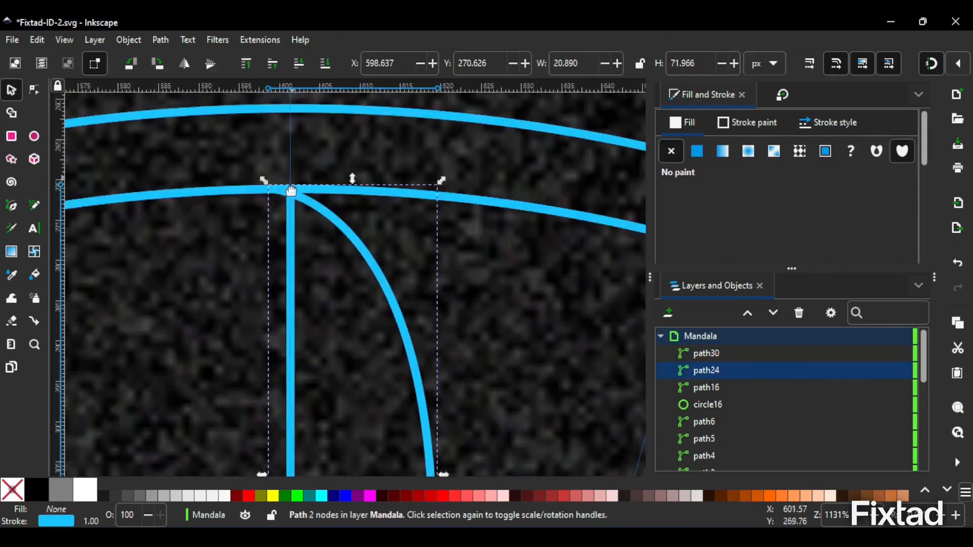
Move the straight line's rotation centre to the circles' common centre and rotate the line 7.5° clockwise.
click(332, 286)
key(shift+ctrl+m)
text(7.5)
drag(332, 286, 337, 410)
scroll(369, 283, up, 15)
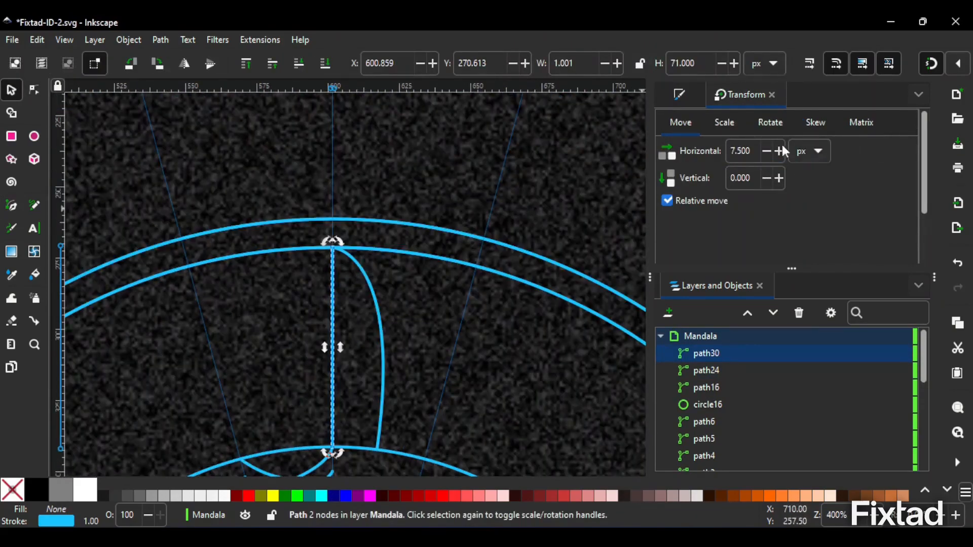
click(773, 128)
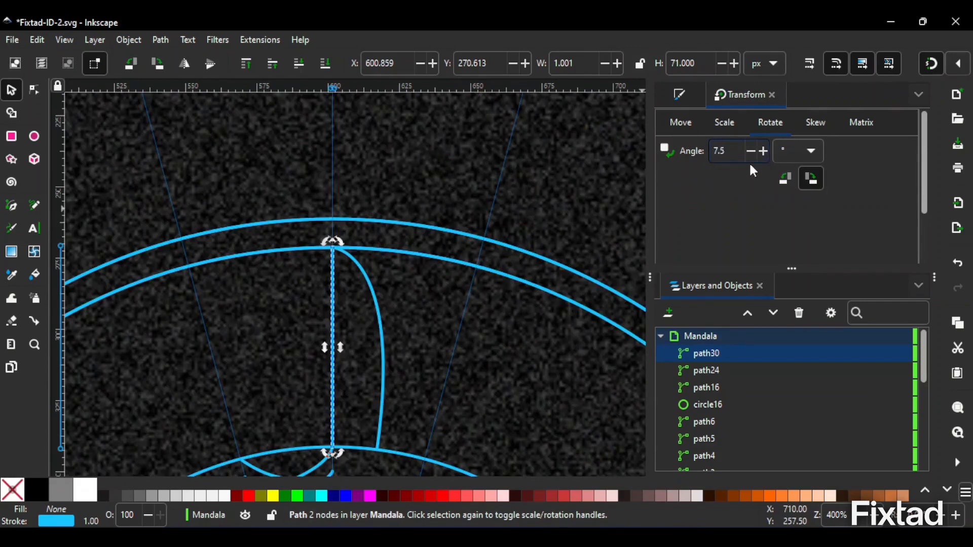
click(811, 185)
scroll(787, 215, down, 3)
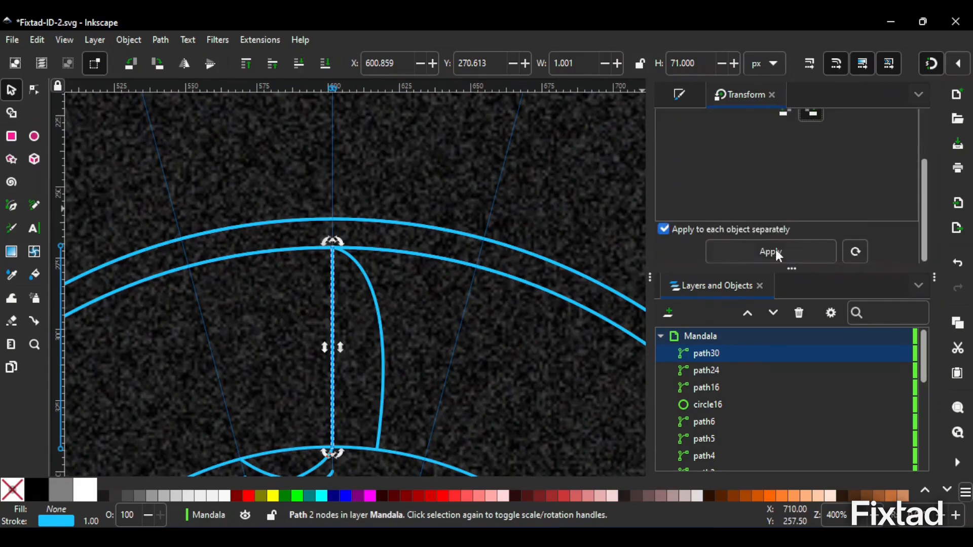
click(775, 251)
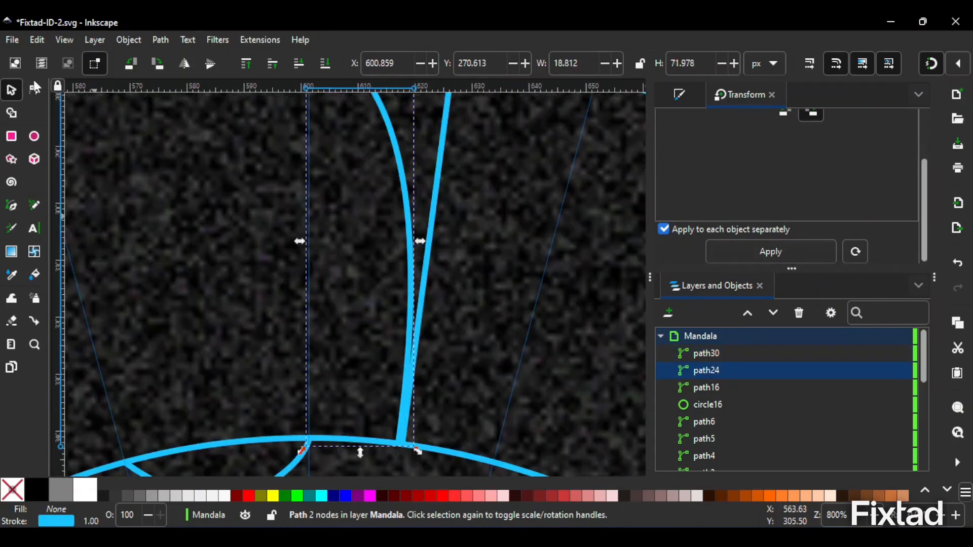
Move the bulging curve's lower end node onto the lower end of the rotated line.
click(34, 89)
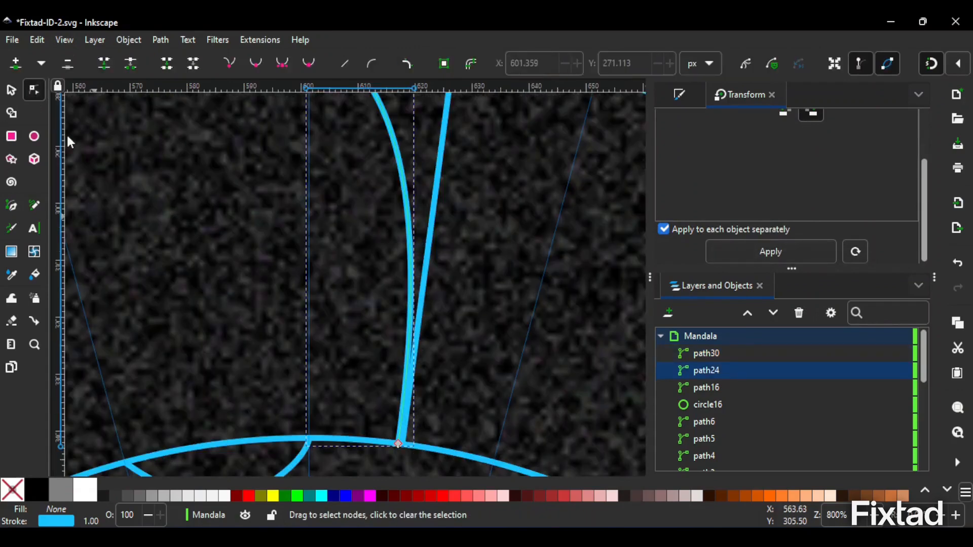
click(404, 444)
scroll(413, 440, up, 6)
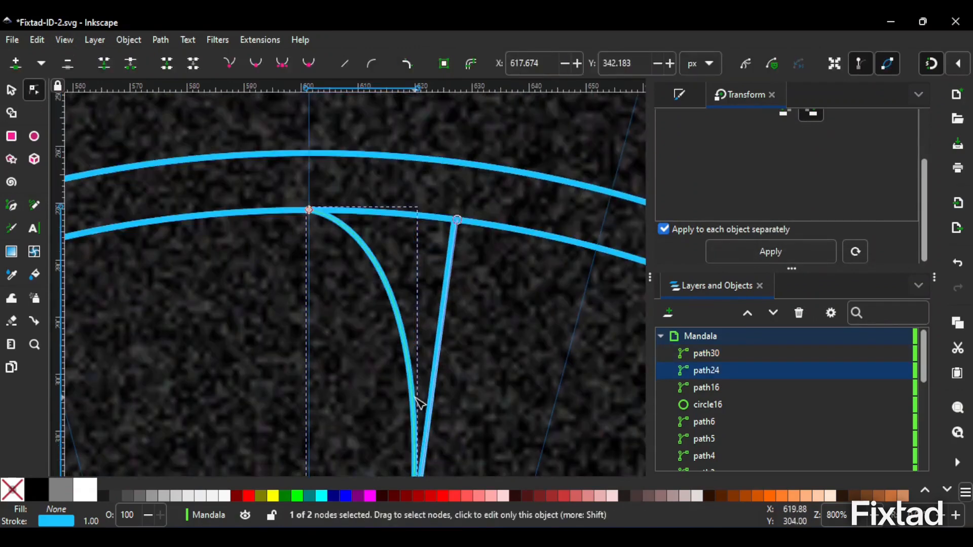
Draw an arc from the rotated line's upper end to the bulging curve and rotate a duplicate of the curve about the common centre to meet it.
key(Escape)
key(Escape)
key(b)
click(454, 220)
drag(383, 278, 360, 341)
key(Return)
scroll(389, 208, down, 10)
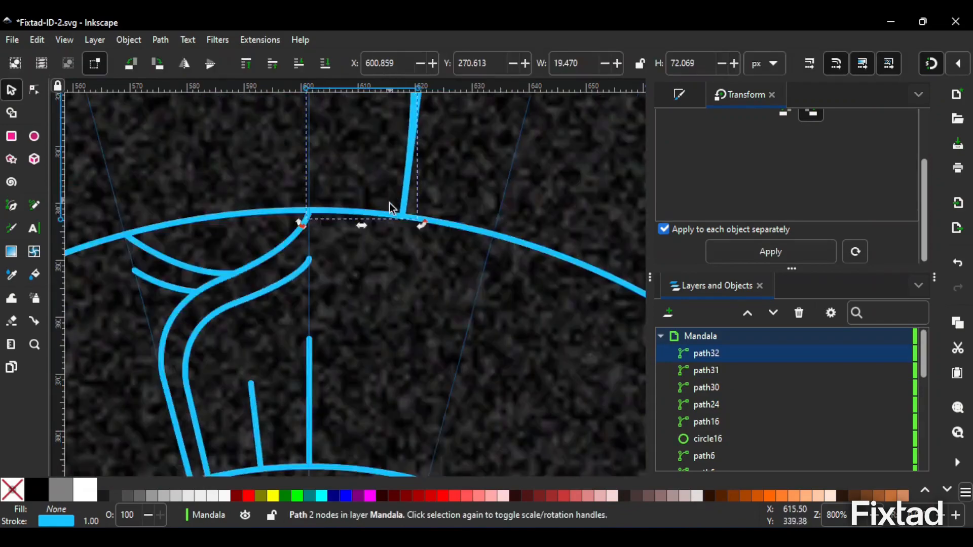
drag(316, 353, 310, 354)
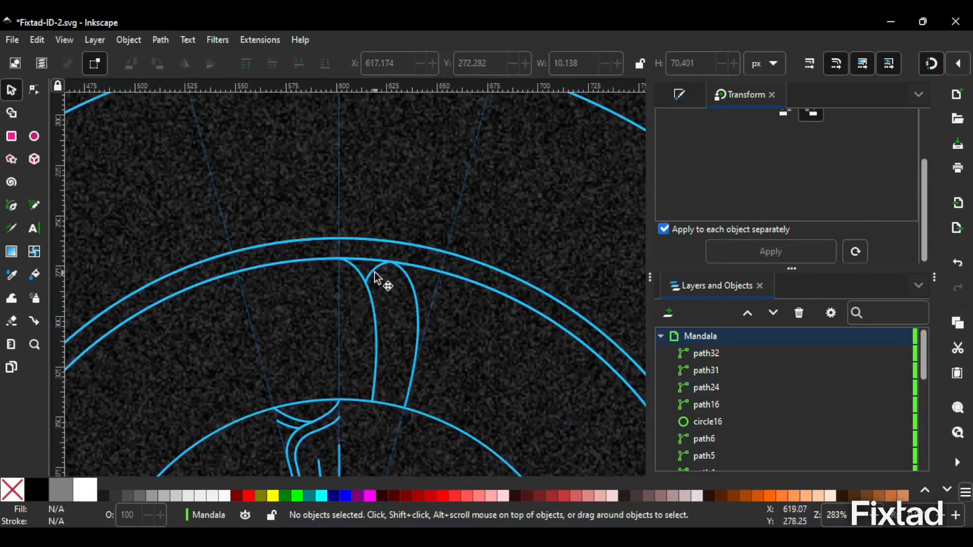
Replace the original bulging curve with duplicates of the arc and rotated curve, turned counterclockwise about the common centre to the vertical guide.
click(378, 277)
shift+click(371, 274)
key(ctrl+d)
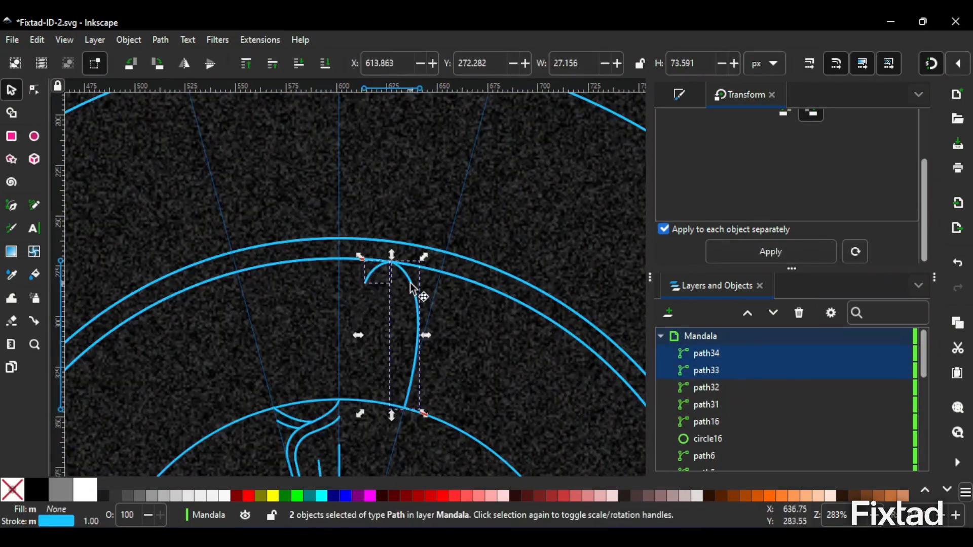
click(413, 289)
scroll(405, 274, down, 5)
drag(392, 221, 339, 450)
scroll(339, 449, down, 4)
scroll(339, 450, up, 10)
drag(431, 282, 383, 278)
scroll(356, 285, up, 4)
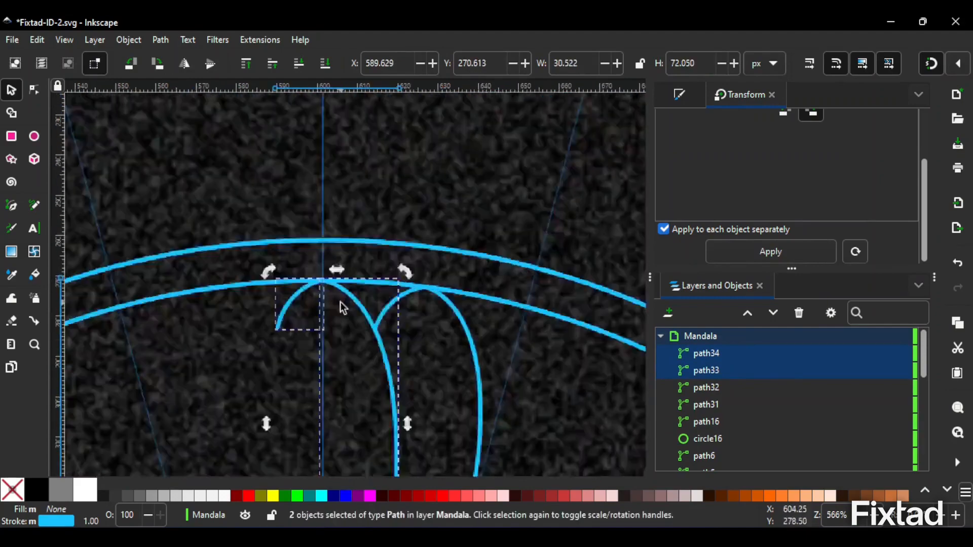
Rotate two further duplicates of the arc-and-curve pair counterclockwise about the common centre to continue the row of petals.
drag(452, 261, 196, 241)
key(ctrl+d)
key(minus)
key(minus)
key(minus)
key(minus)
drag(249, 278, 210, 299)
key(ctrl+d)
key(plus)
key(plus)
key(plus)
Draw a path from the circle above the petals up the vertical guide, bending left to the outer circle at the left slanted guide.
scroll(230, 304, left, 11)
key(minus)
key(minus)
key(minus)
key(minus)
key(minus)
key(b)
click(387, 331)
click(387, 291)
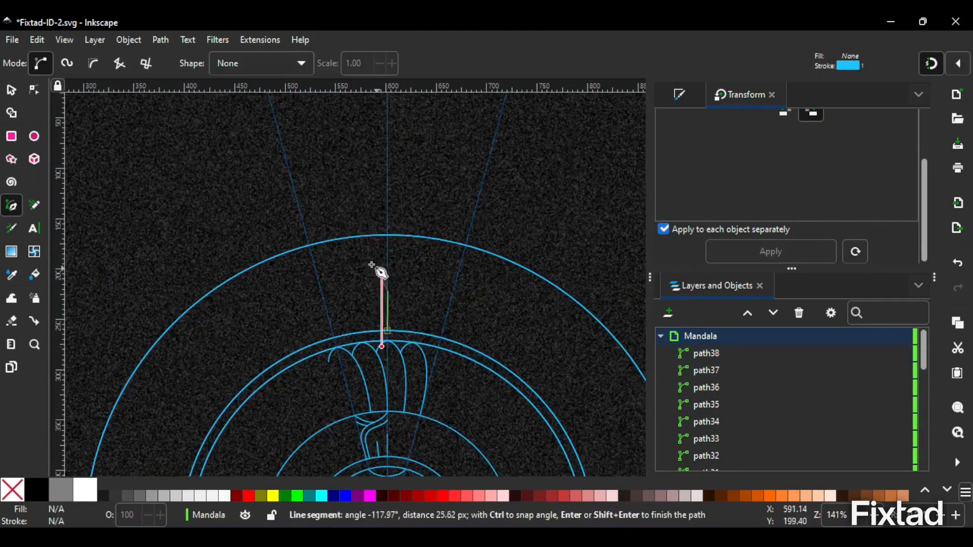
mouse_move(351, 268)
mouse_down()
mouse_move(329, 267)
mouse_move(340, 261)
mouse_up()
double_click(306, 245)
key(n)
key(plus)
key(plus)
key(plus)
key(plus)
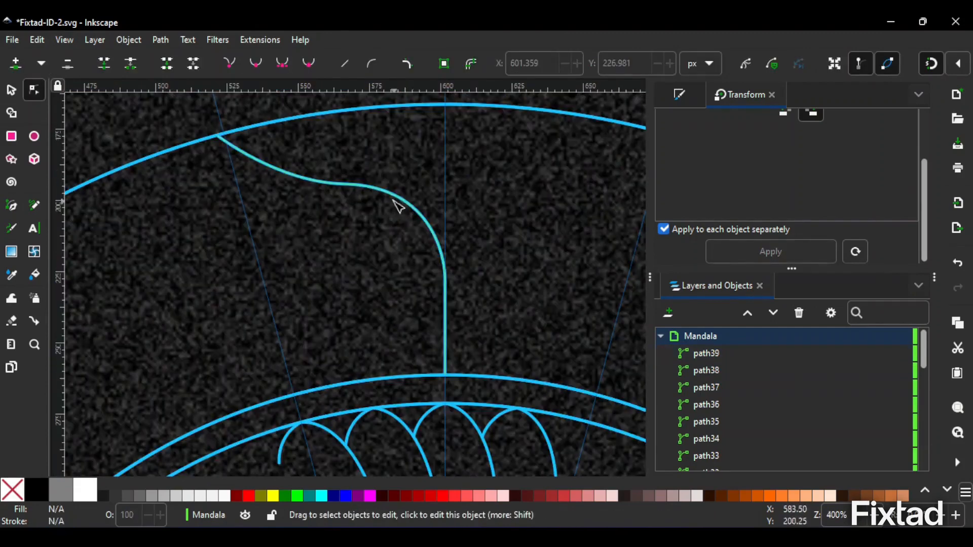
Duplicate the bent path, offset the copy inward and adjust its nodes and handles to follow the original.
key(s)
click(347, 185)
key(ctrl+d)
drag(332, 133, 330, 165)
drag(453, 270, 431, 269)
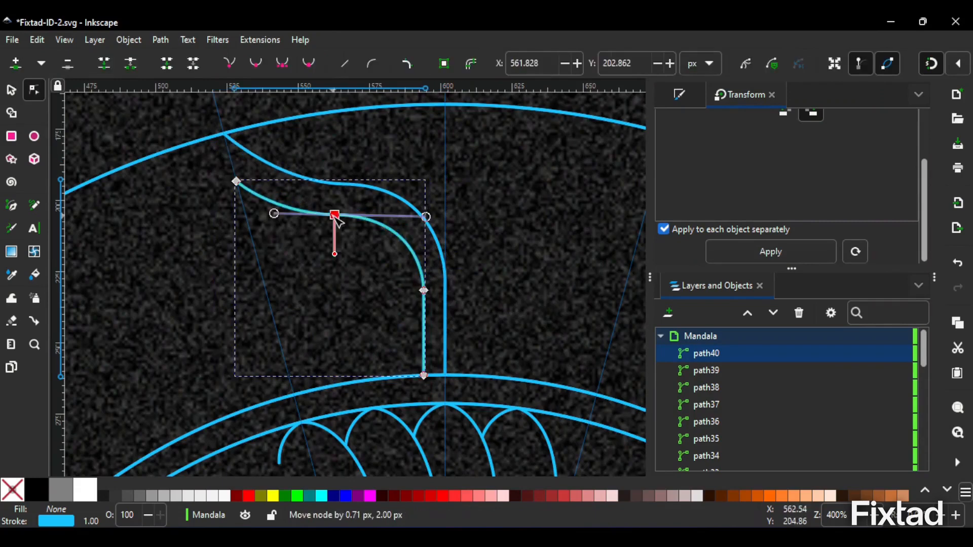
mouse_move(426, 217)
mouse_down()
mouse_move(413, 217)
mouse_move(423, 217)
mouse_up()
drag(274, 214, 278, 214)
Draw a curve from the outer circle at the vertical guide to the middle node of the outer bent path.
key(b)
click(445, 104)
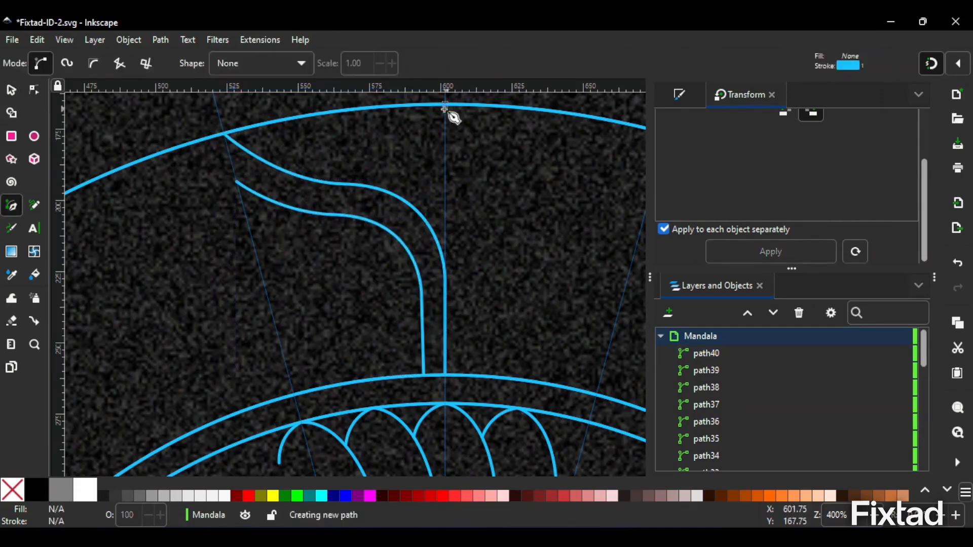
key(Return)
mouse_move(322, 182)
mouse_down()
mouse_move(258, 194)
mouse_move(344, 184)
mouse_up()
key(n)
Duplicate that curve below the original and reshape the copy to join the outer bent path and the vertical guide.
key(s)
key(ctrl+d)
drag(413, 140, 413, 182)
key(n)
drag(344, 226, 393, 194)
drag(456, 181, 447, 161)
Draw a left-bulging arc from the circle above the petals to the middle node of the inner bent path.
key(b)
click(314, 391)
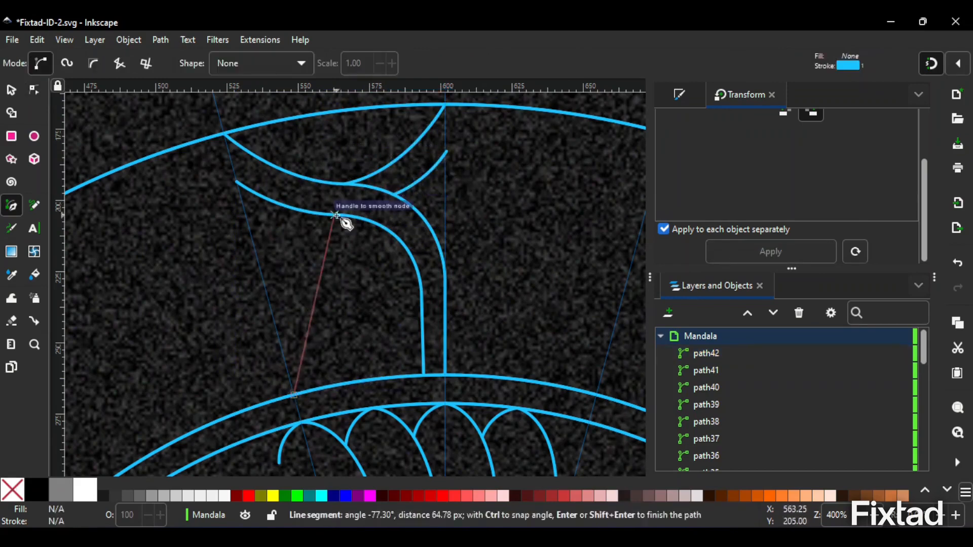
drag(335, 214, 456, 196)
key(Return)
key(n)
drag(222, 239, 209, 277)
Draw a second, smaller arc from the same circle to the inner bent path's shoulder and adjust its lower node and handle.
key(b)
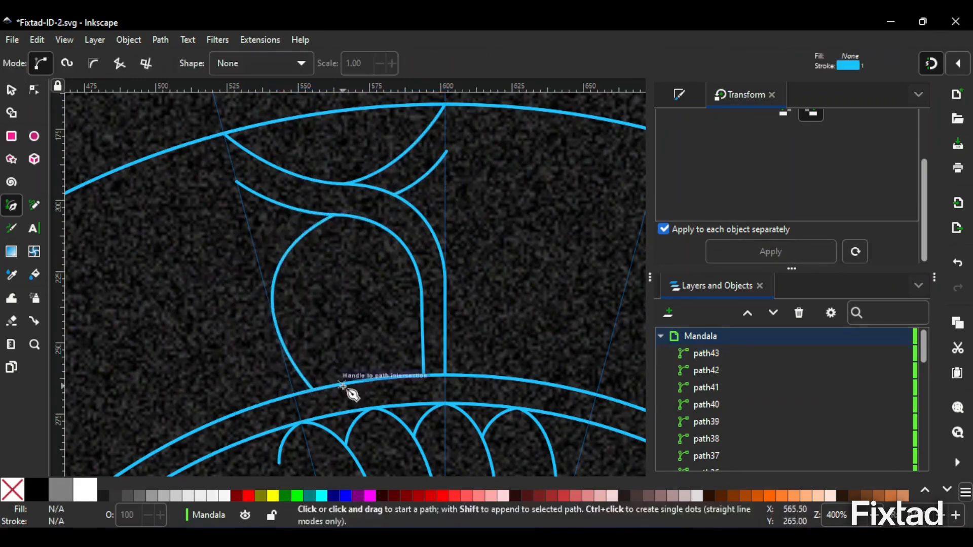
click(342, 385)
mouse_move(376, 224)
mouse_down()
mouse_move(480, 206)
mouse_move(491, 187)
mouse_move(400, 242)
mouse_up()
key(Return)
key(n)
drag(342, 385, 371, 380)
drag(286, 279, 315, 292)
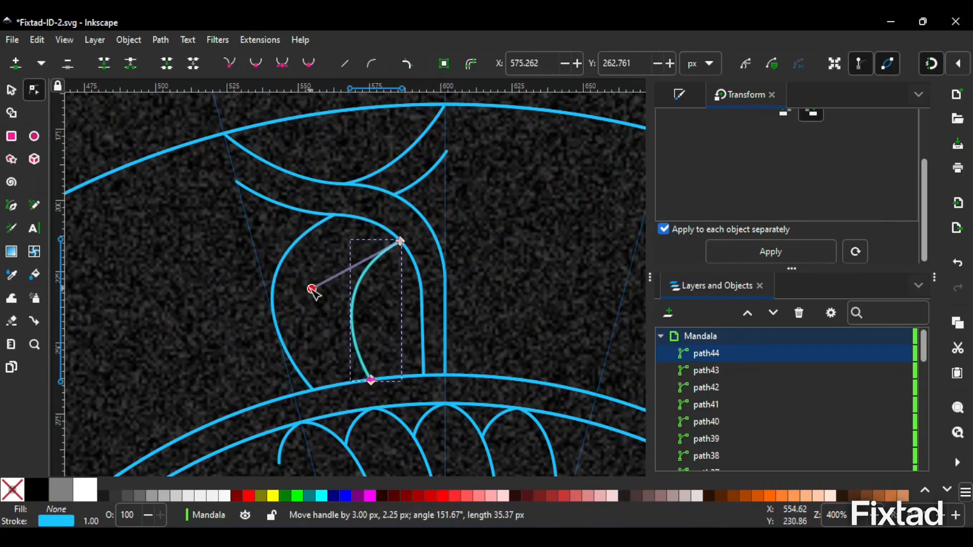
Refine both arcs by adjusting the larger arc's handle and sliding their upper end nodes further along the inner bent path.
click(278, 276)
drag(207, 280, 214, 287)
key(Escape)
scroll(353, 284, up, 1)
click(364, 284)
drag(420, 223, 435, 245)
click(314, 195)
drag(327, 186, 379, 196)
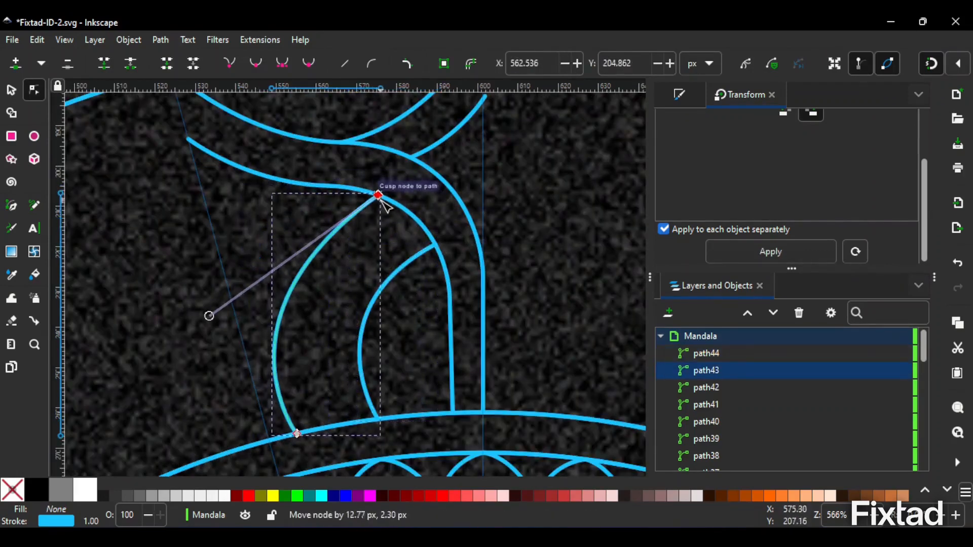
Draw two short curved strokes and one short straight stroke between the larger arc and the left angled guide.
key(Escape)
key(b)
click(259, 335)
drag(279, 227, 308, 211)
key(Return)
click(234, 276)
drag(243, 193, 261, 174)
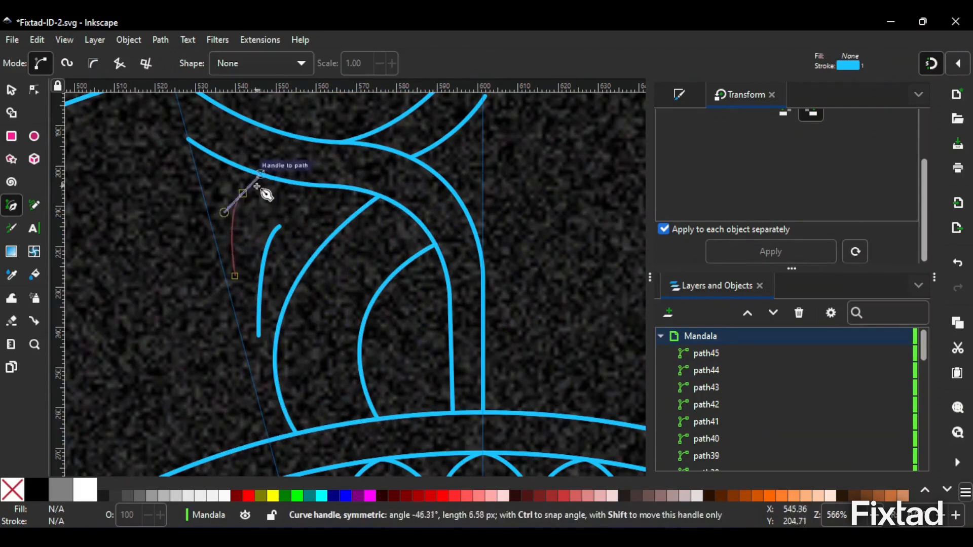
key(Return)
click(212, 230)
click(197, 175)
key(Return)
Reposition the end nodes and handles of the two curved strokes and adjust the larger arc's curvature to space them evenly.
key(n)
drag(258, 336, 247, 360)
drag(234, 276, 230, 276)
click(249, 311)
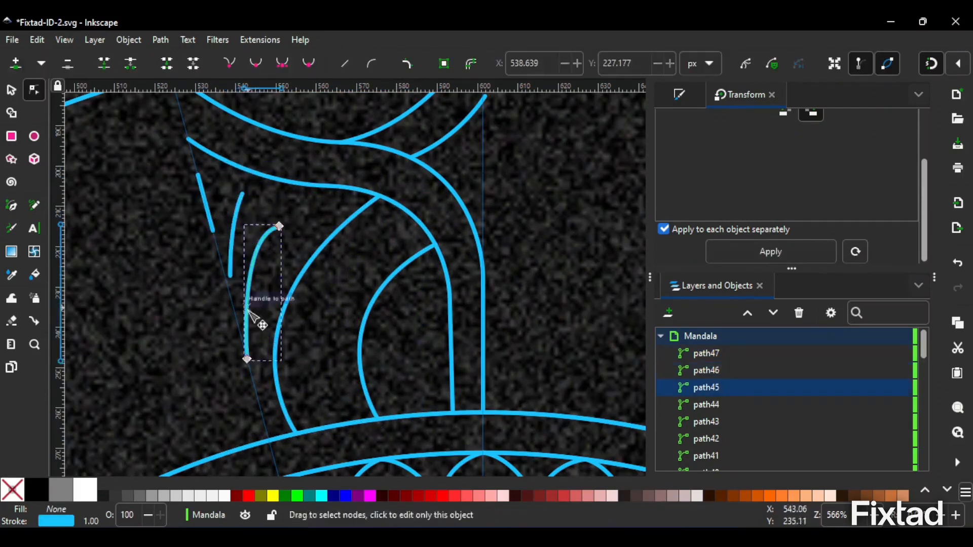
drag(247, 359, 250, 369)
drag(264, 234, 287, 226)
key(Escape)
click(286, 226)
mouse_move(243, 254)
mouse_down()
mouse_move(220, 263)
mouse_move(230, 266)
mouse_up()
click(295, 432)
click(296, 433)
drag(215, 312, 237, 302)
Draw six short hatch lines along the smaller arc, pointing outward toward the larger arc.
key(b)
click(369, 401)
double_click(307, 411)
click(359, 372)
double_click(305, 376)
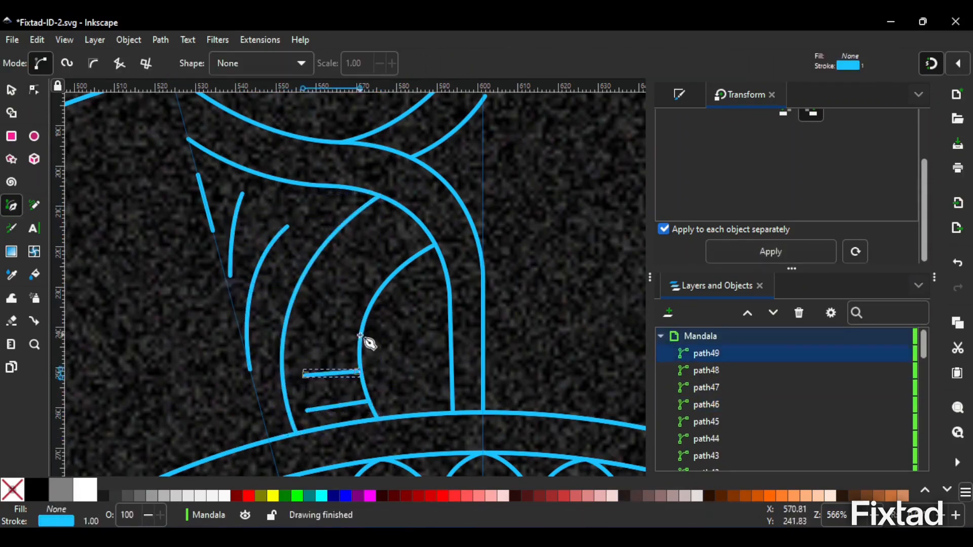
click(360, 338)
double_click(306, 335)
click(370, 305)
double_click(321, 293)
click(395, 276)
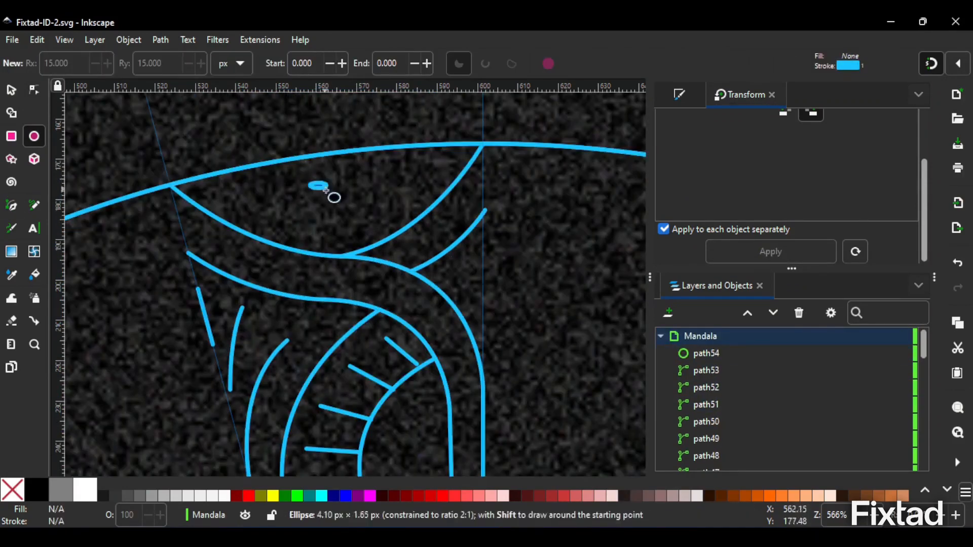
Draw a small circle in the crescent just below the outermost circle.
drag(337, 198, 343, 218)
key(space)
key(Escape)
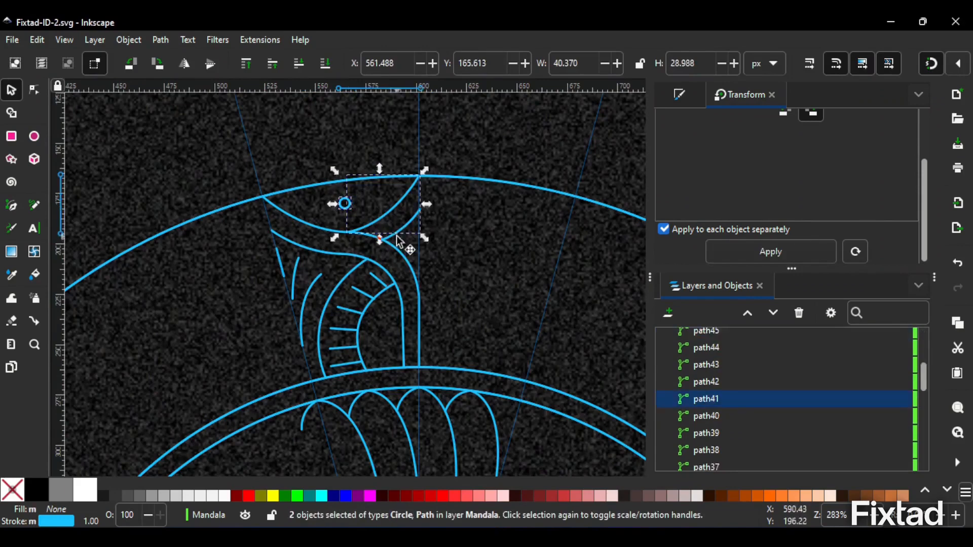
Select all 16 objects of the outer ring's half motif and move their rotation centre to the mandala's centre.
shift+click(387, 275)
shift+click(281, 265)
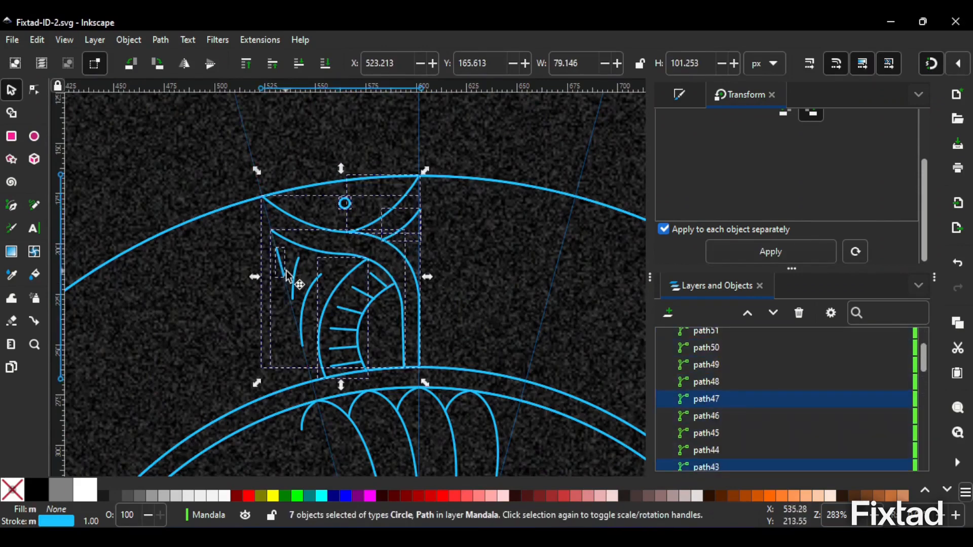
shift+click(295, 279)
shift+click(308, 292)
shift+click(376, 278)
shift+click(364, 293)
shift+click(354, 311)
shift+click(351, 330)
shift+click(349, 347)
shift+click(356, 364)
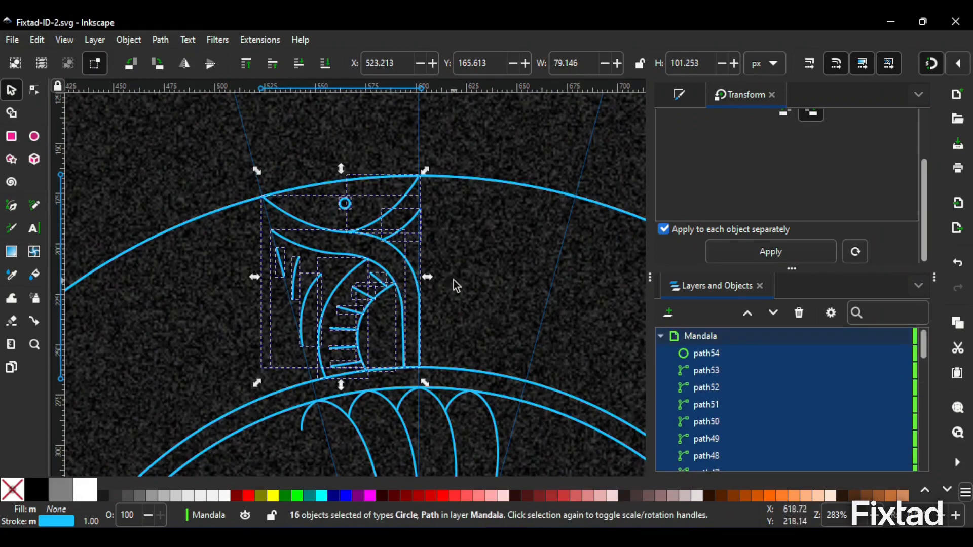
click(304, 222)
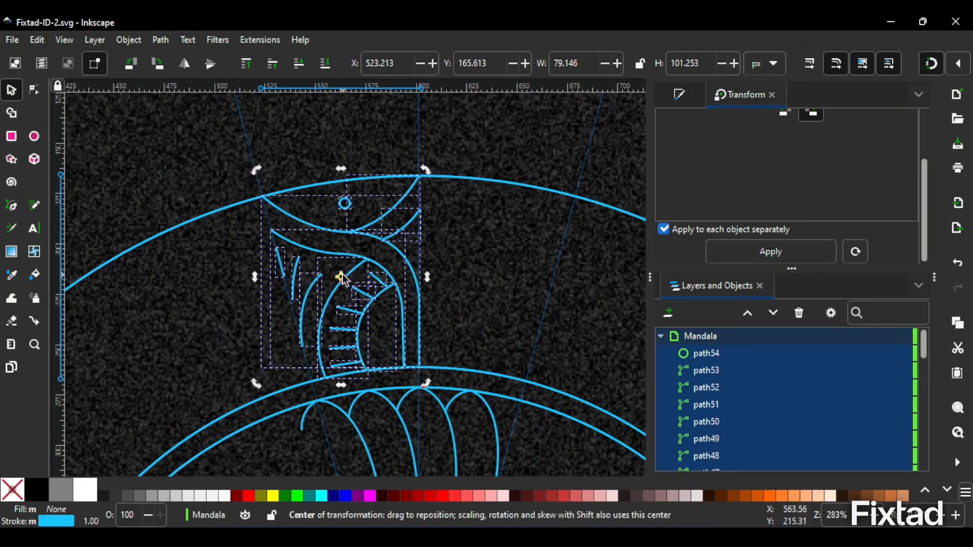
drag(342, 279, 426, 441)
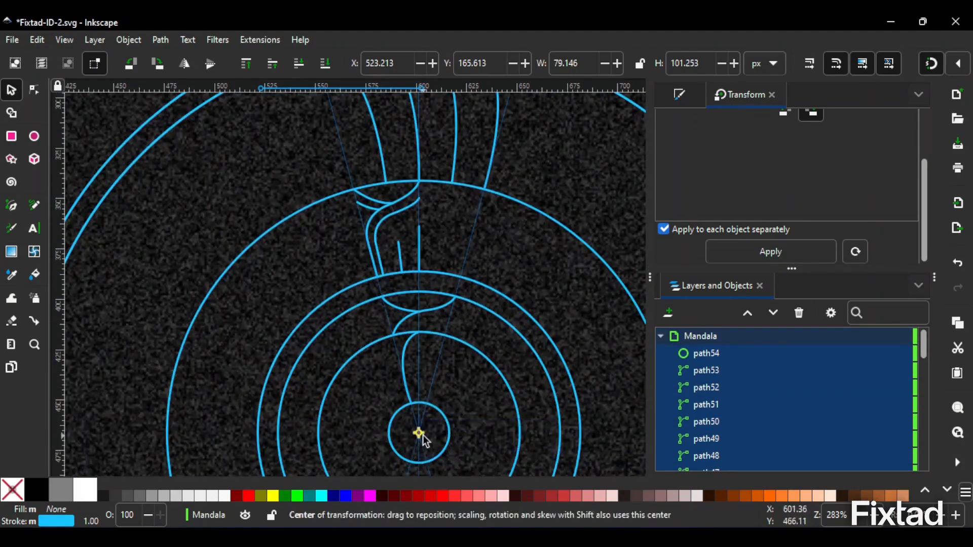
Duplicate the outer ring's half motif and flip the copy horizontally across the vertical guide.
scroll(433, 456, up, 6)
key(ctrl+d)
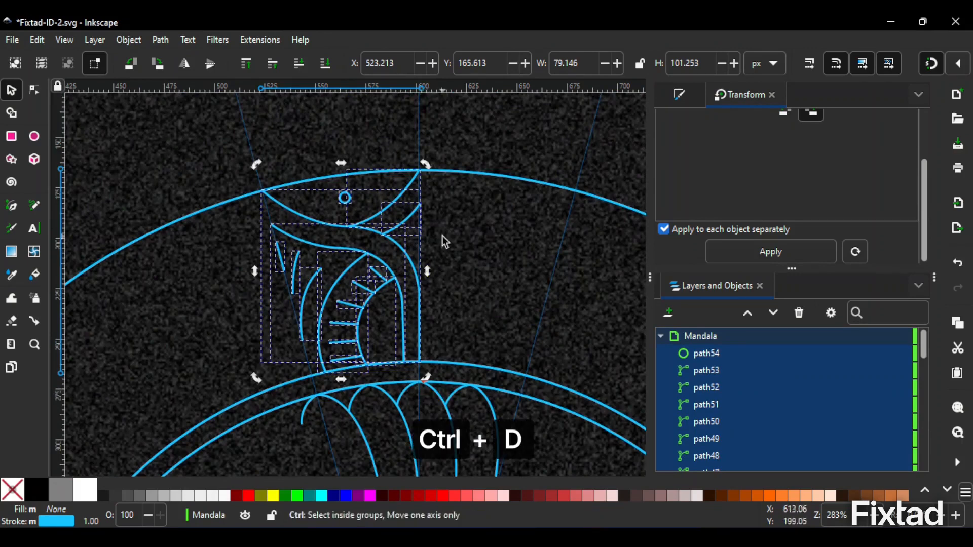
key(h)
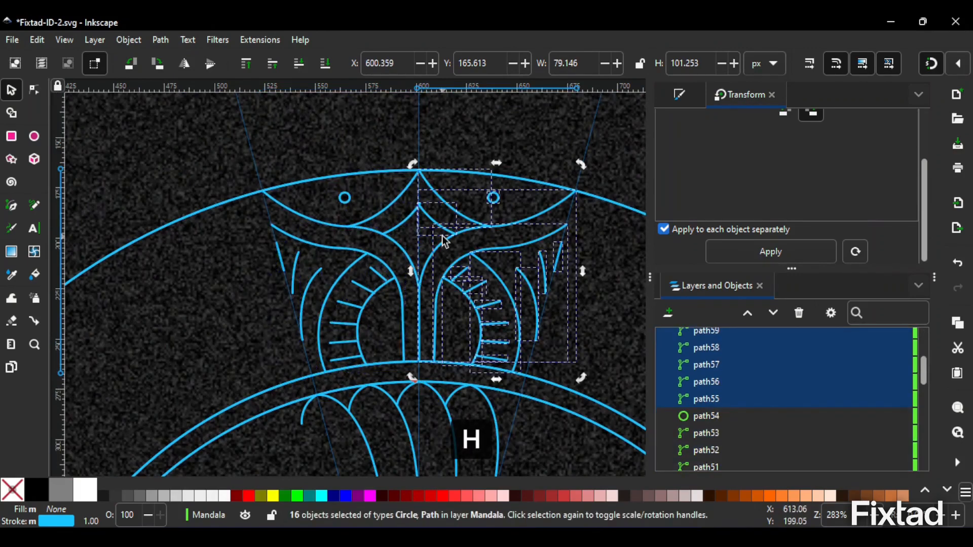
Delete the mirrored short straight stroke beside the right guide and snap the mirrored small arc's upper node to the vertical guide.
click(610, 264)
click(560, 264)
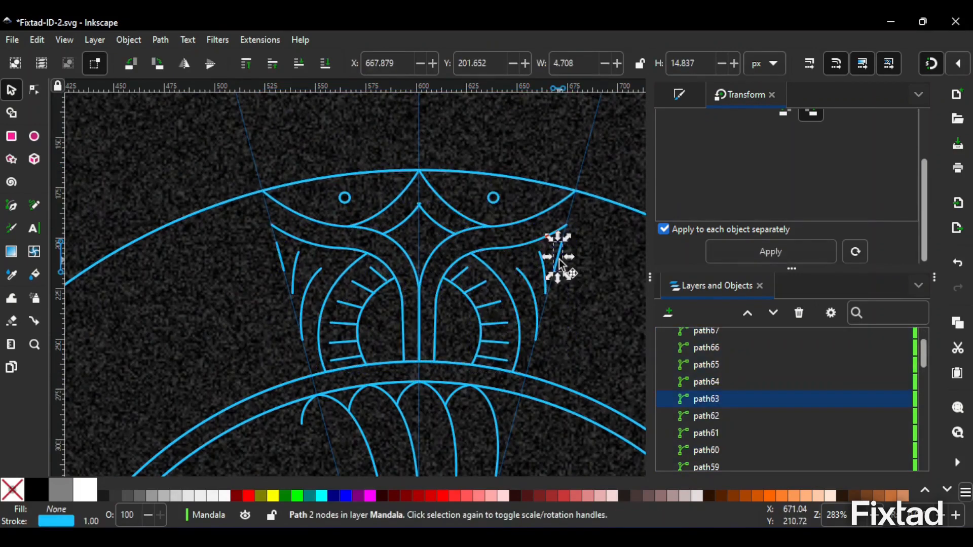
key(Delete)
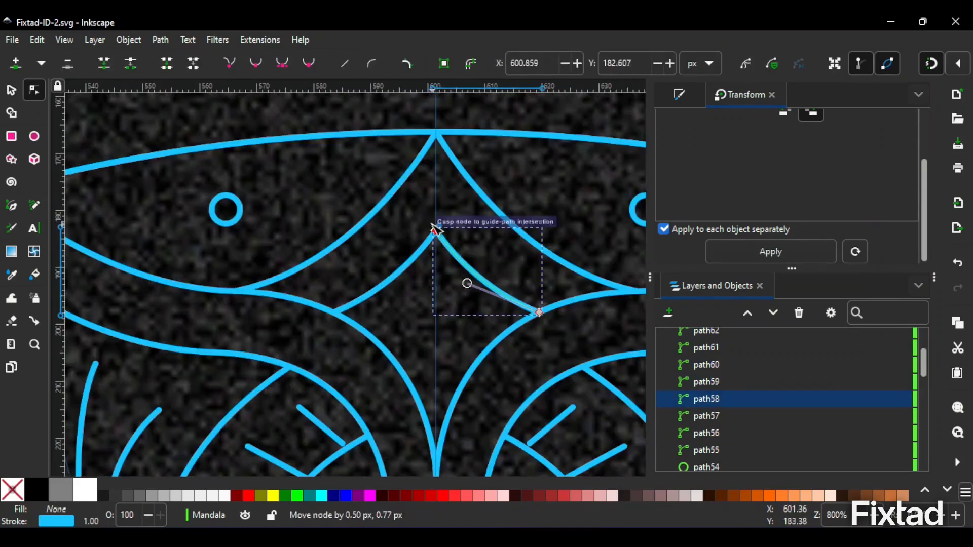
mouse_move(368, 236)
mouse_down()
mouse_move(340, 200)
mouse_move(369, 228)
mouse_up()
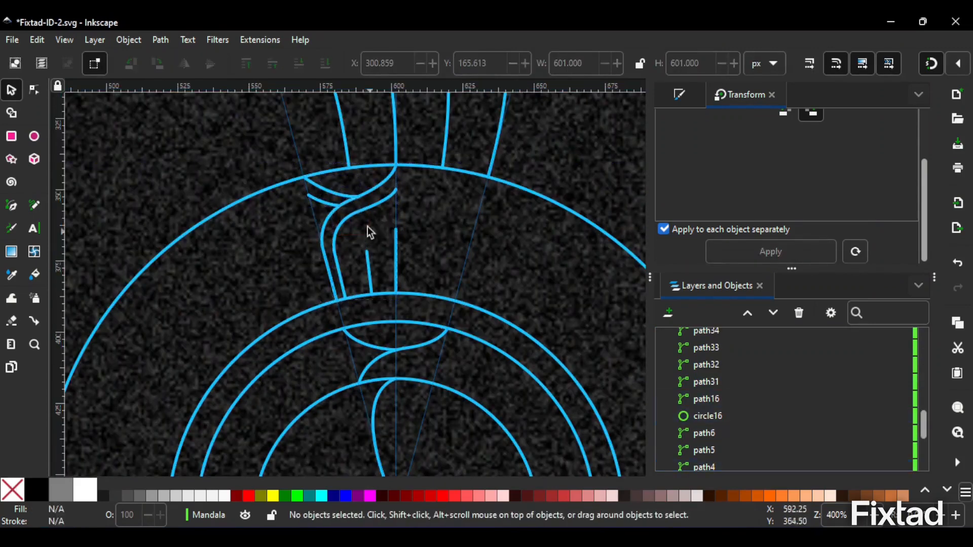
Mirror a duplicate of the five left-hand paths in the ring below the petals horizontally about the mandala's centre.
click(329, 203)
shift+click(324, 202)
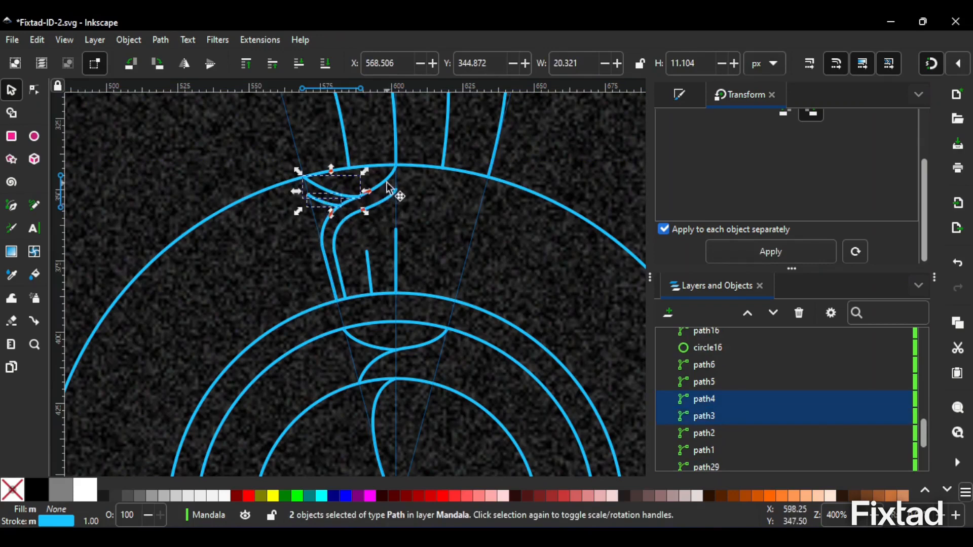
shift+click(386, 182)
shift+click(382, 202)
shift+click(368, 257)
click(378, 213)
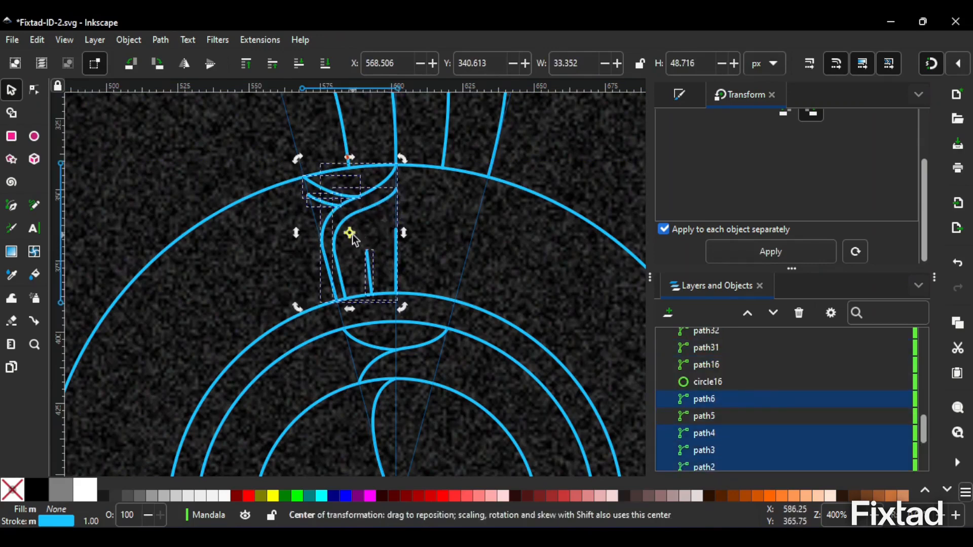
drag(358, 235, 407, 355)
scroll(409, 313, up, 5)
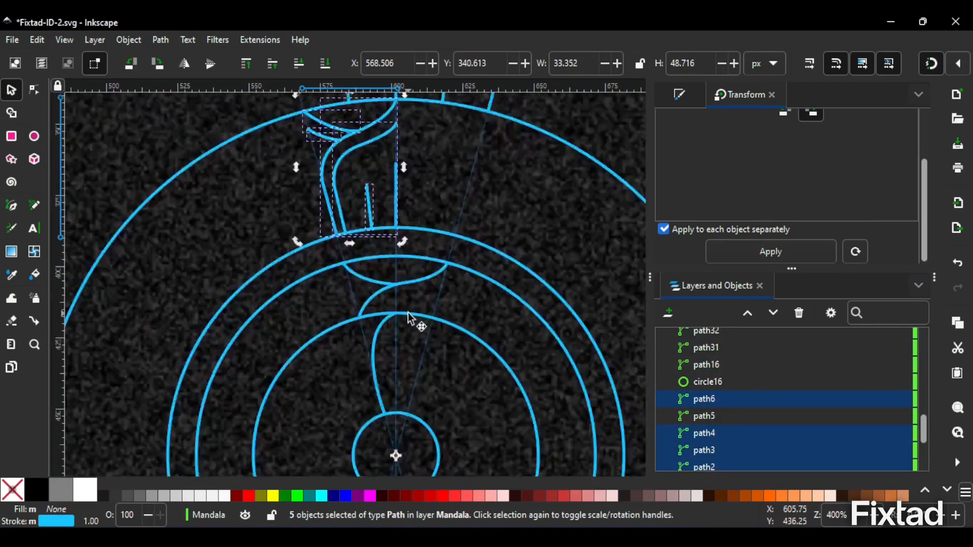
key(ctrl+d)
key(h)
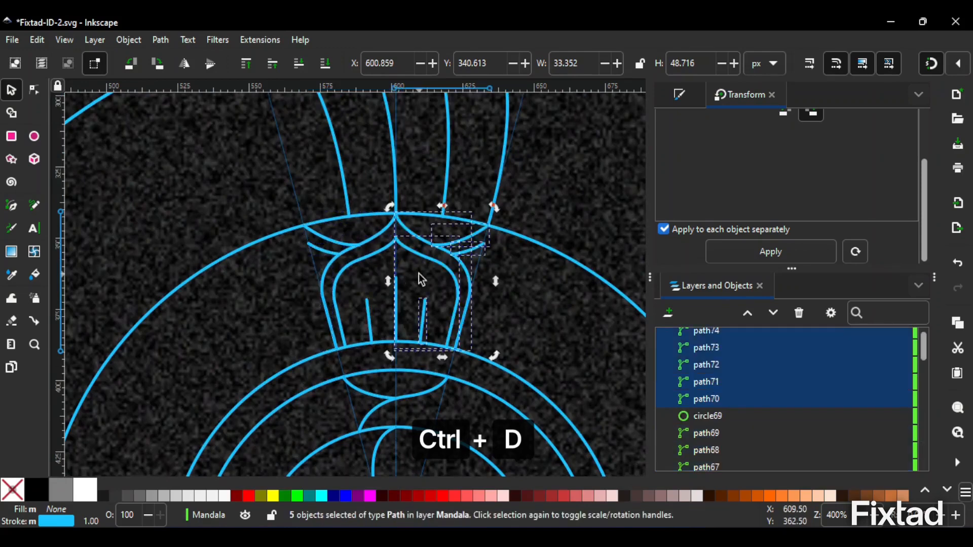
click(536, 284)
Set the innermost petal curve's rotation centre to the mandala's centre and mirror a duplicate horizontally to complete the petal.
scroll(454, 258, down, 4)
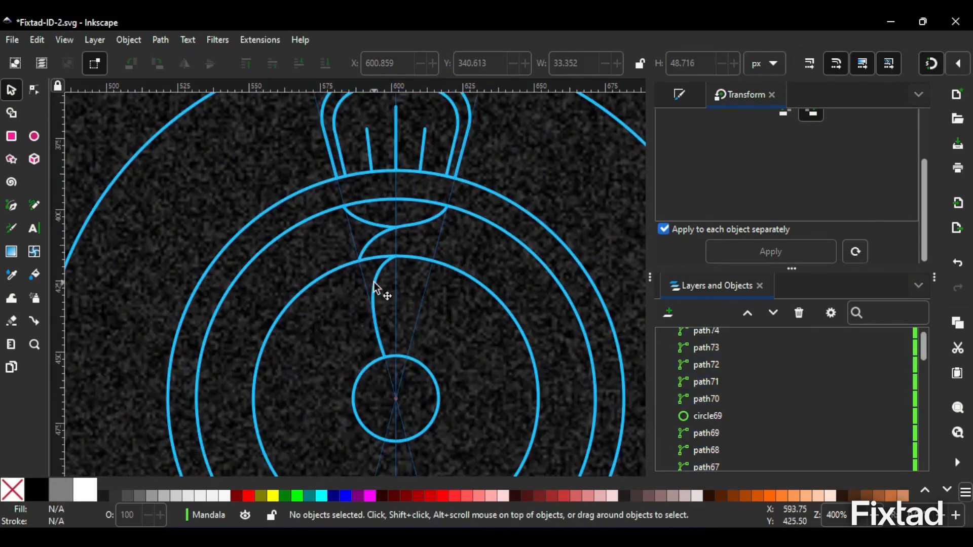
click(384, 294)
click(384, 299)
drag(392, 317, 396, 399)
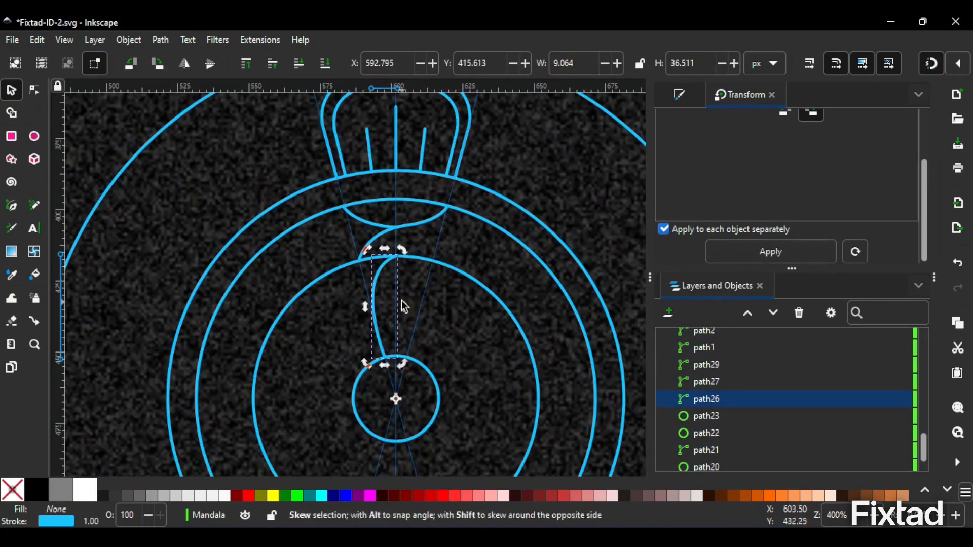
key(ctrl+d)
key(h)
click(442, 316)
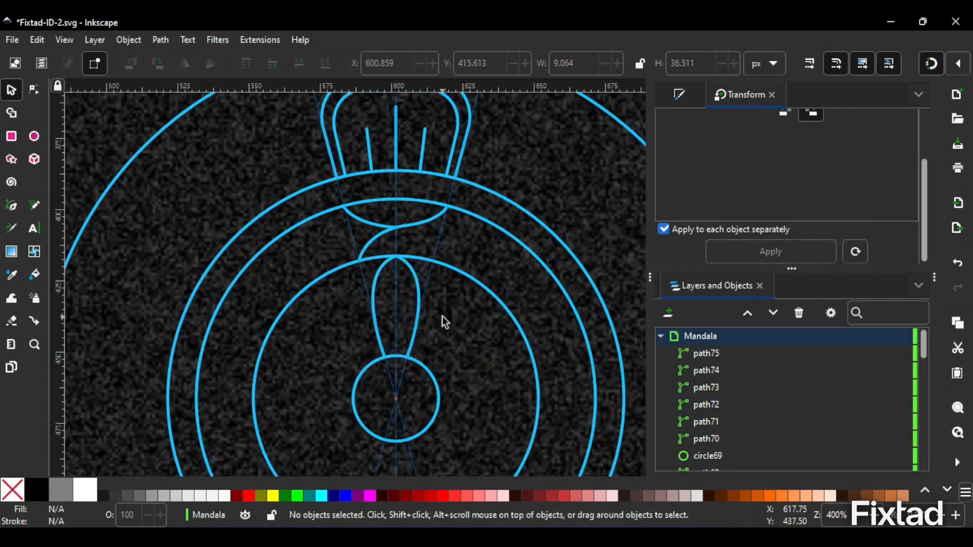
Draw a short vertical line inside the innermost petal from the central circle and align its upper node with the vertical guide.
key(b)
click(396, 359)
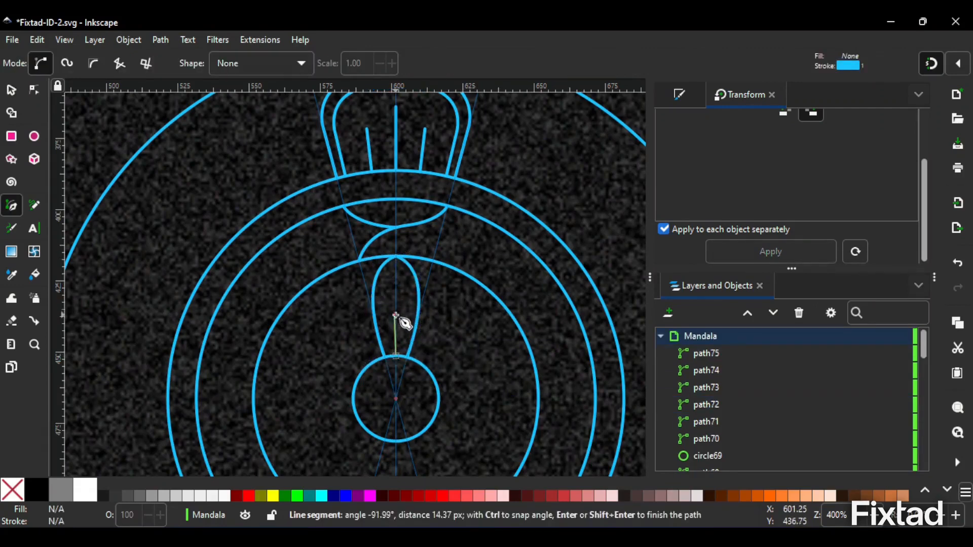
click(396, 315)
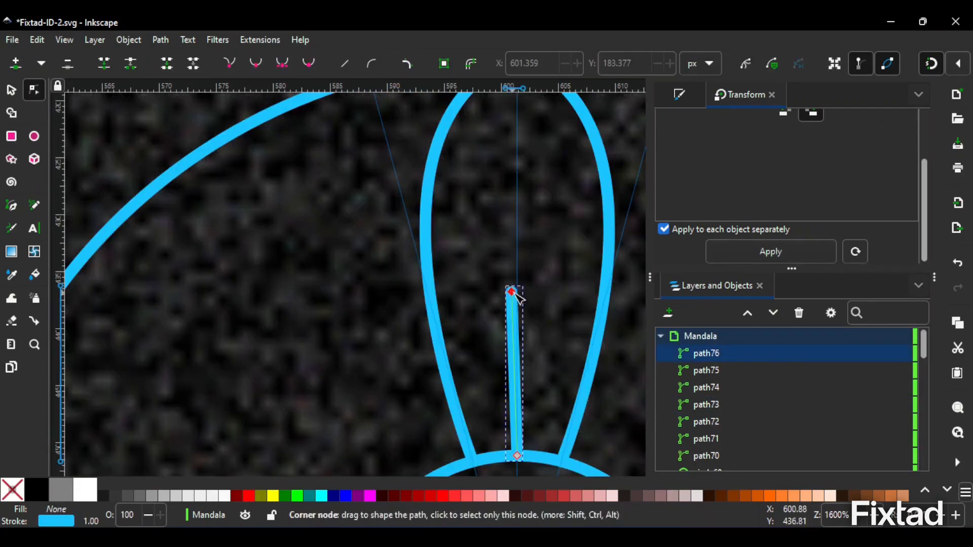
drag(512, 291, 517, 290)
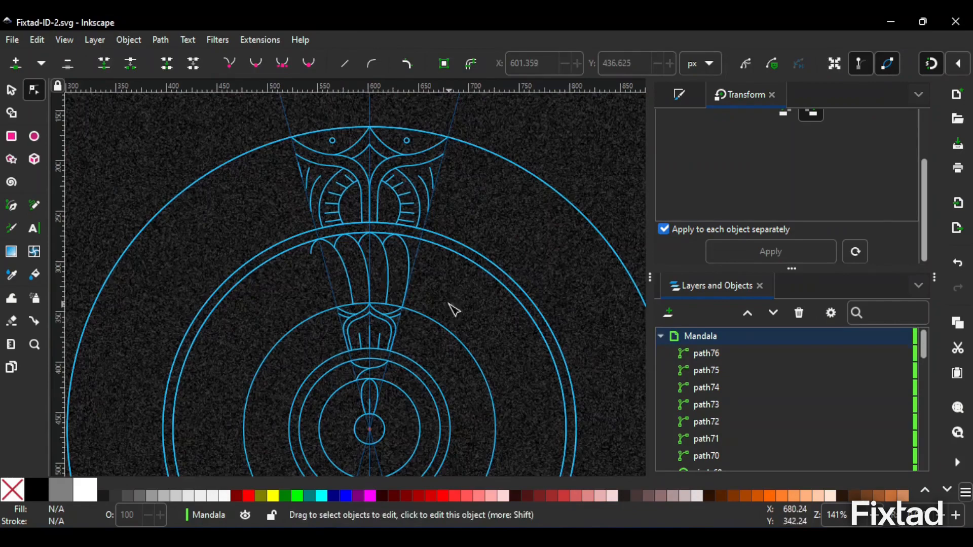
Select all eight concentric circles and hide them.
key(s)
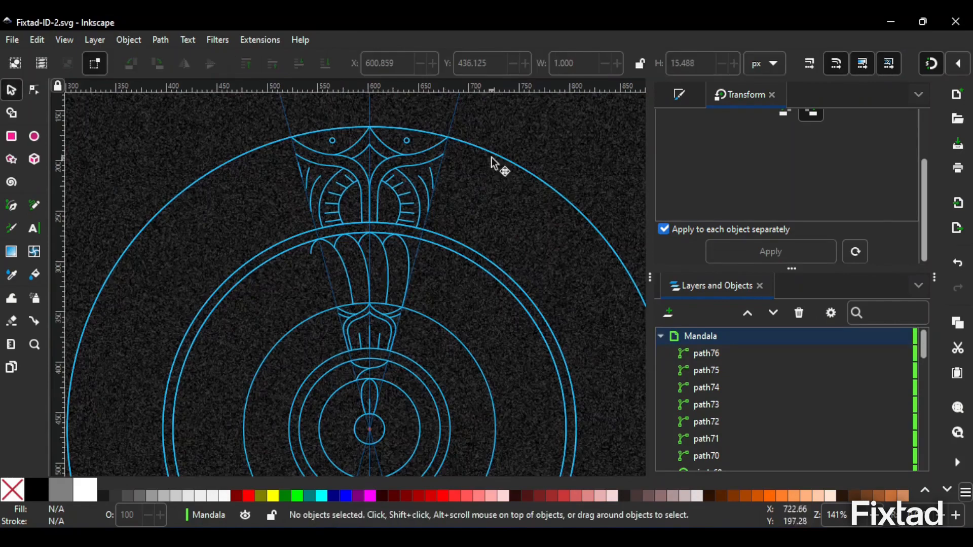
click(385, 427)
shift+click(414, 406)
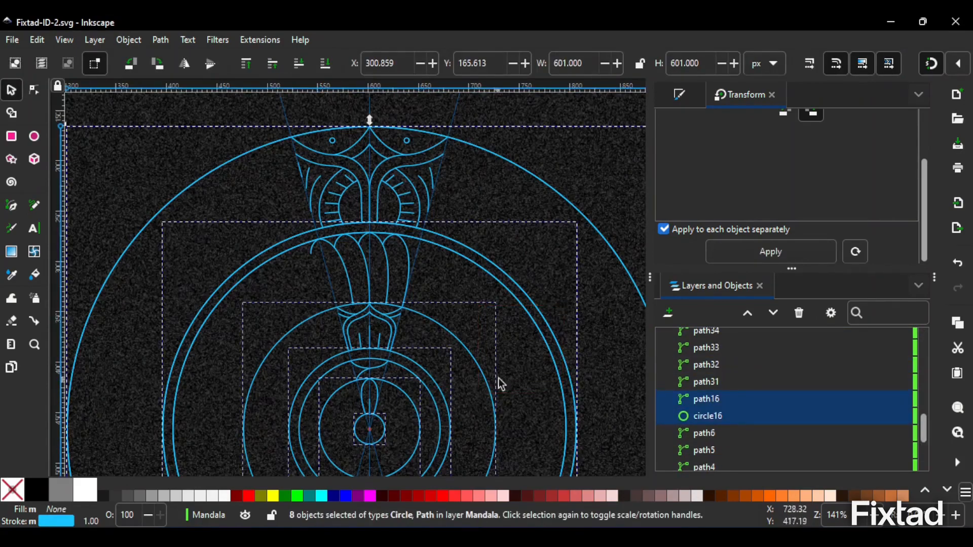
scroll(464, 261, down, 3)
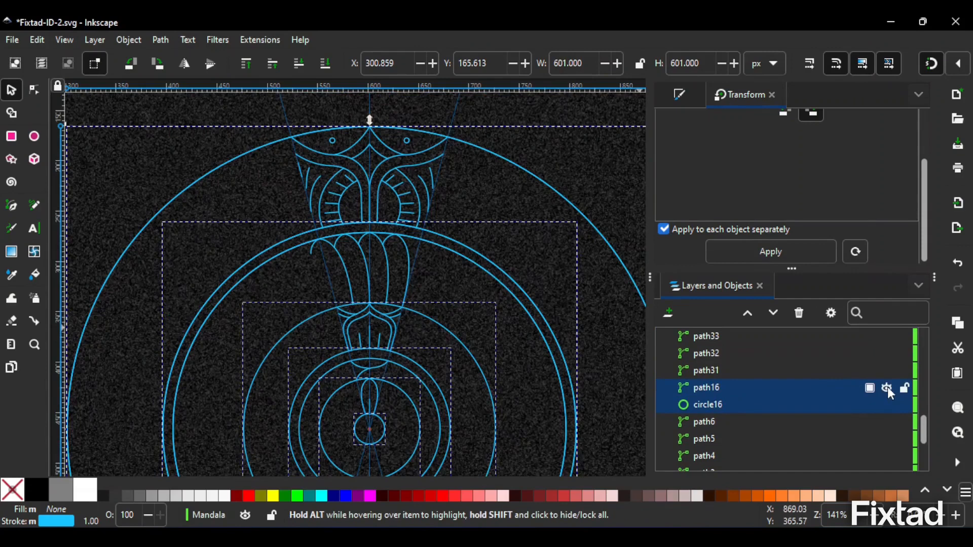
click(887, 388)
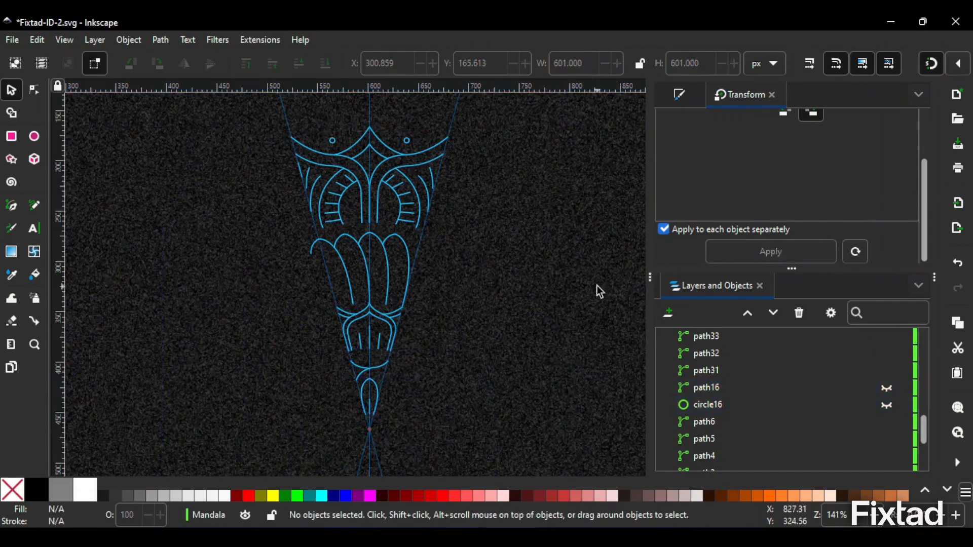
Combine all visible segment objects into a single path and save the file.
drag(195, 100, 549, 459)
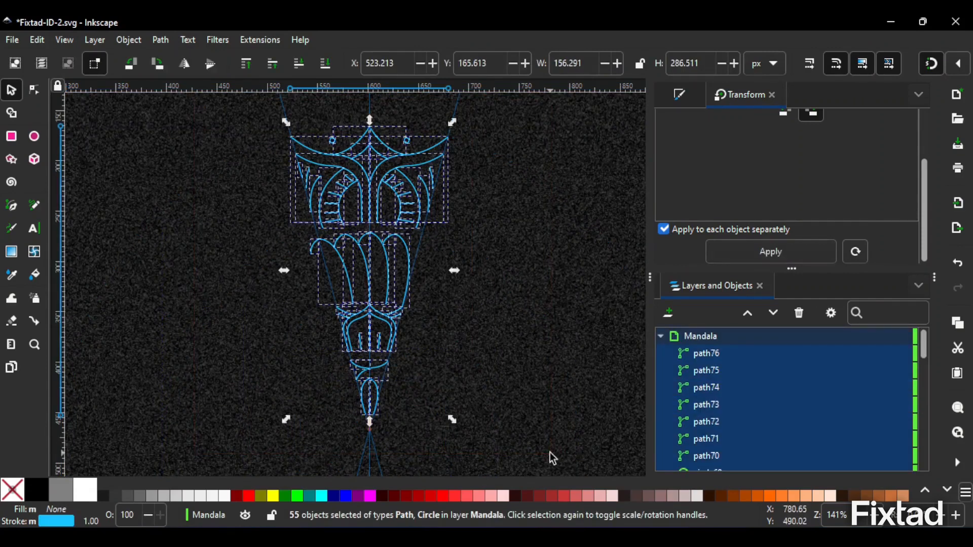
click(161, 40)
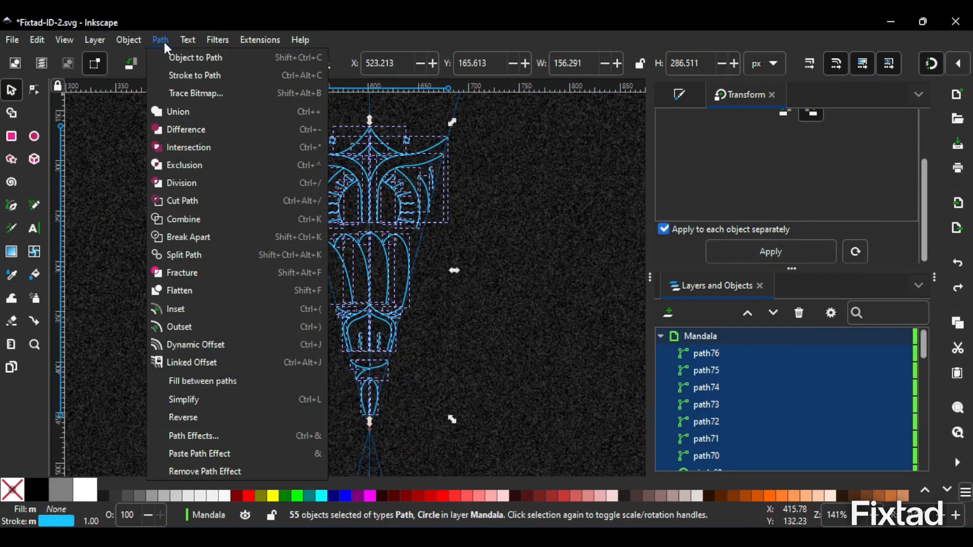
click(224, 218)
key(ctrl+s)
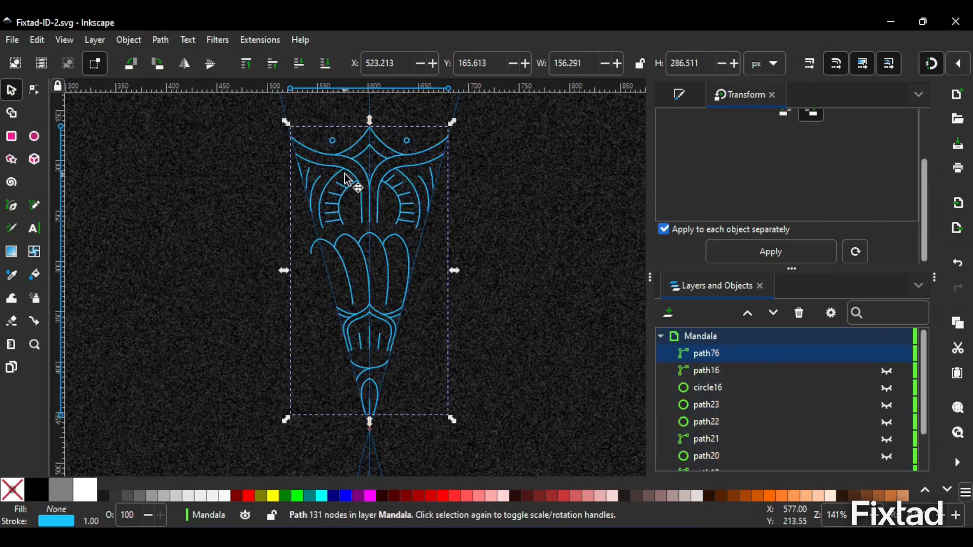
click(680, 96)
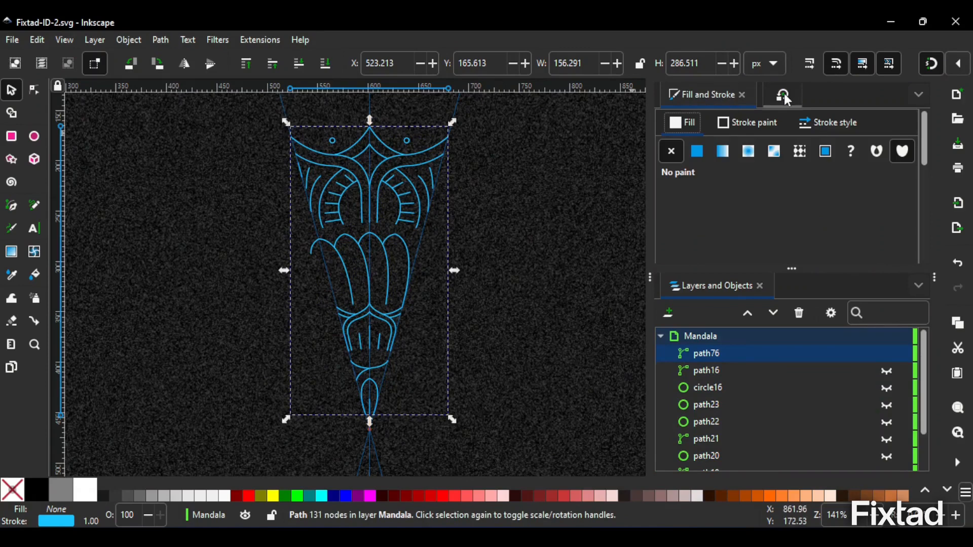
click(785, 97)
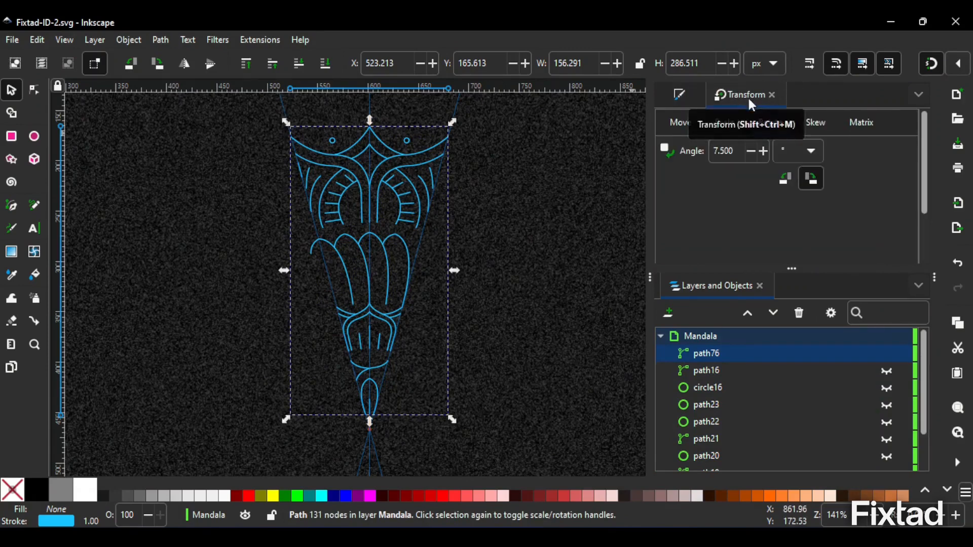
click(919, 96)
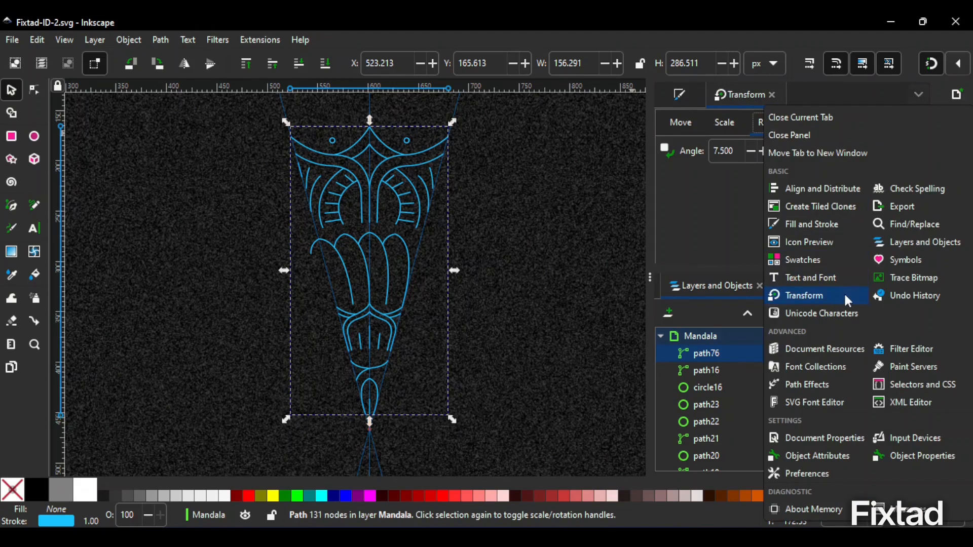
click(919, 94)
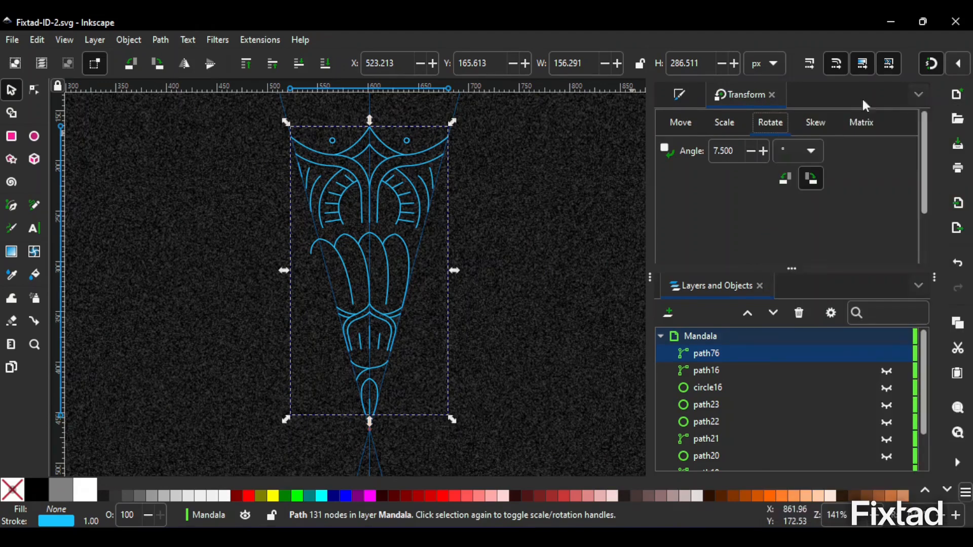
Set the rotation angle to 30° and move the combined segment's rotation centre to the mandala's centre.
click(723, 150)
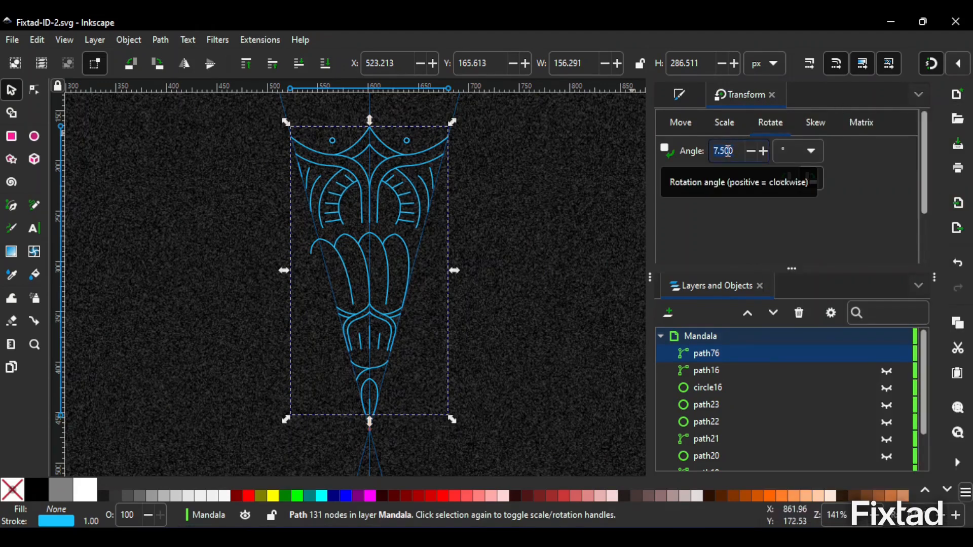
text(0)
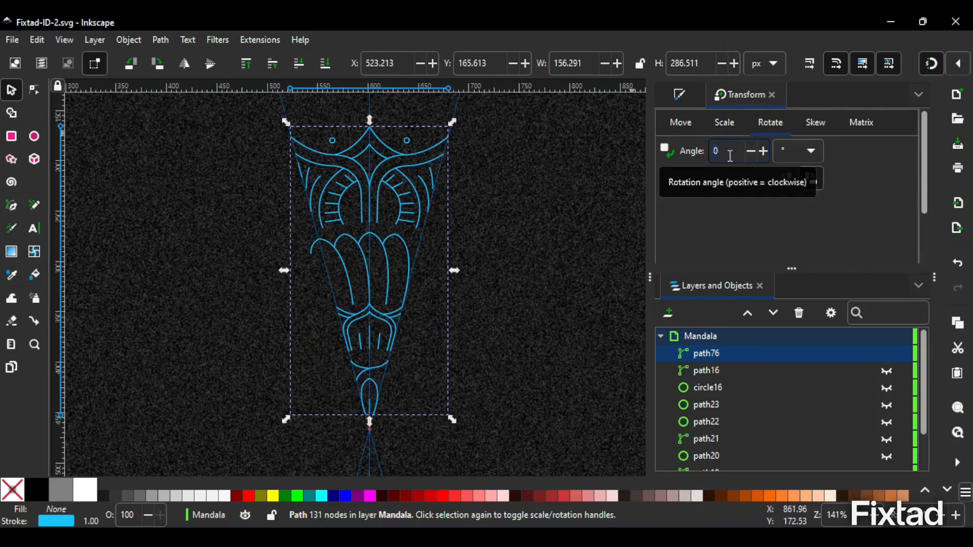
text(3)
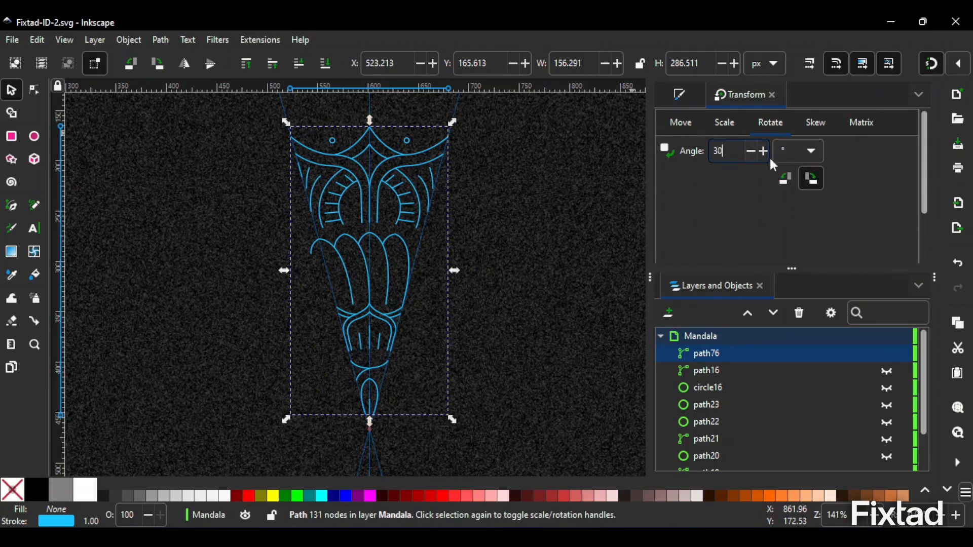
scroll(812, 187, down, 3)
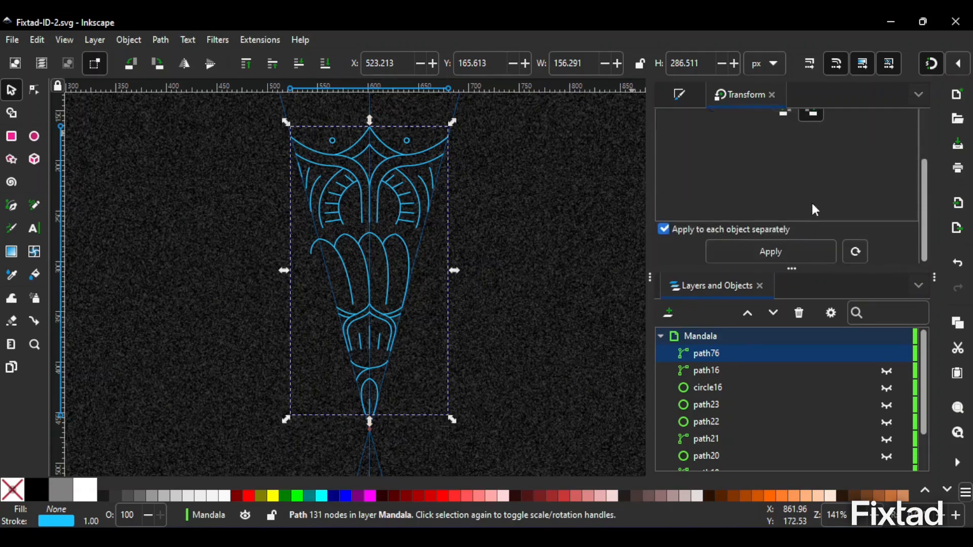
scroll(738, 195, up, 3)
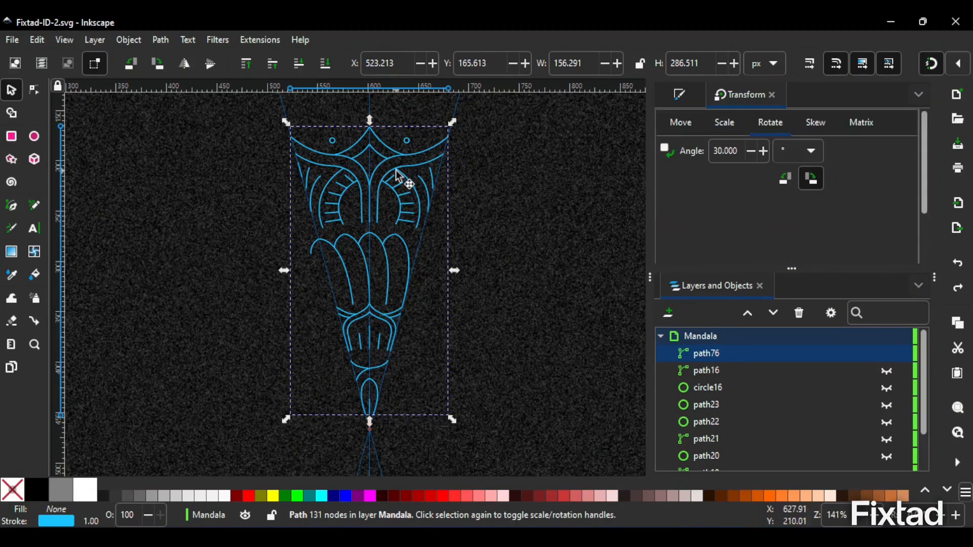
click(397, 175)
drag(377, 330, 370, 431)
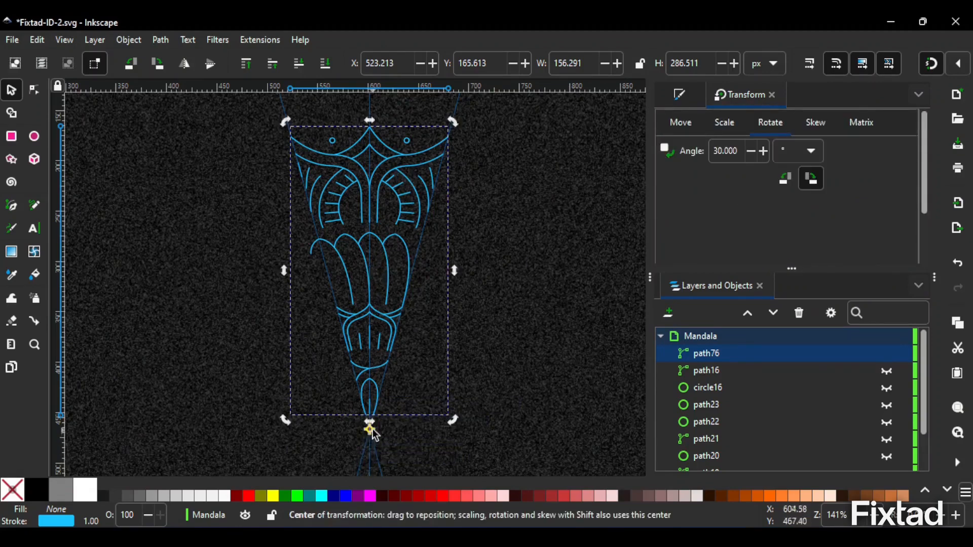
Duplicate the segment and rotate each new copy 30° clockwise until twelve segments complete the mandala, and save the file.
key(ctrl+d)
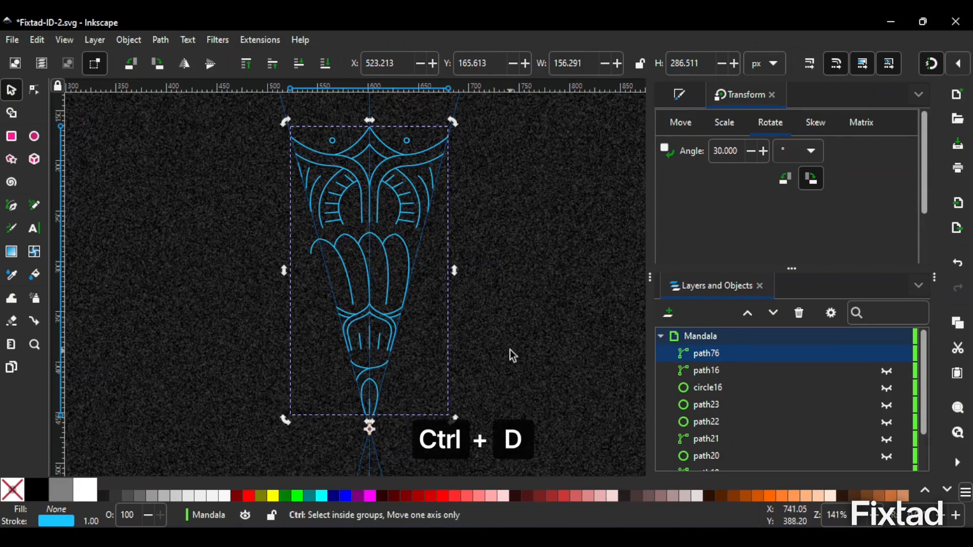
scroll(728, 238, down, 3)
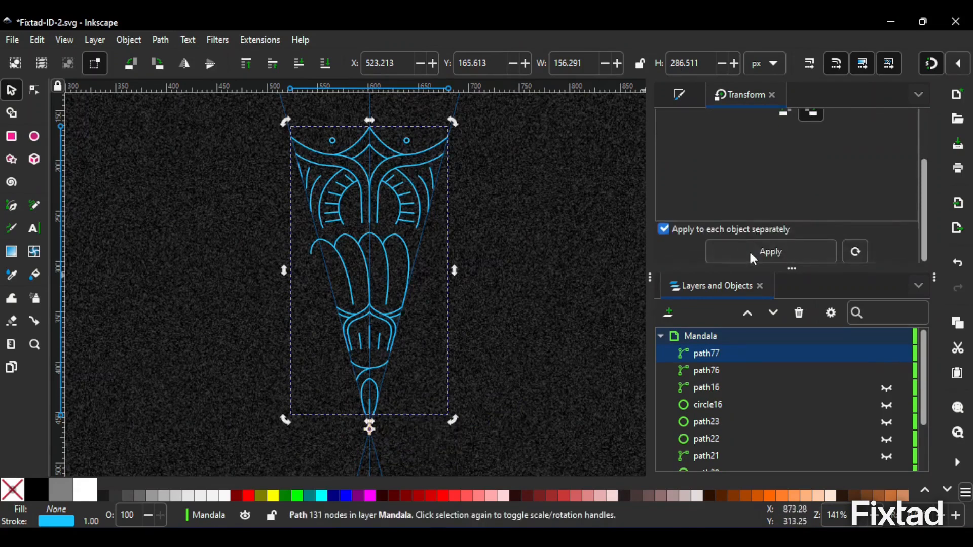
click(749, 250)
key(ctrl+d)
click(749, 250)
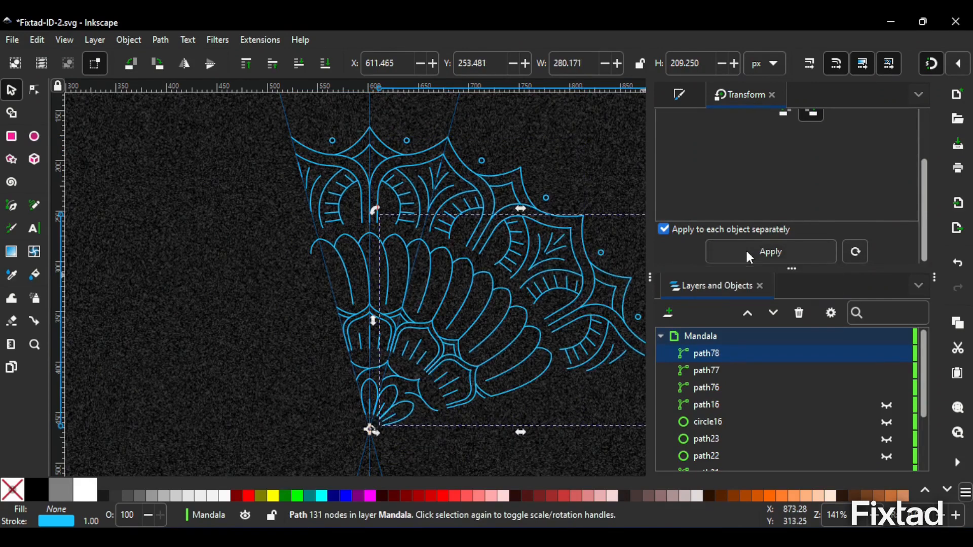
key(ctrl+d)
click(747, 252)
key(ctrl+d)
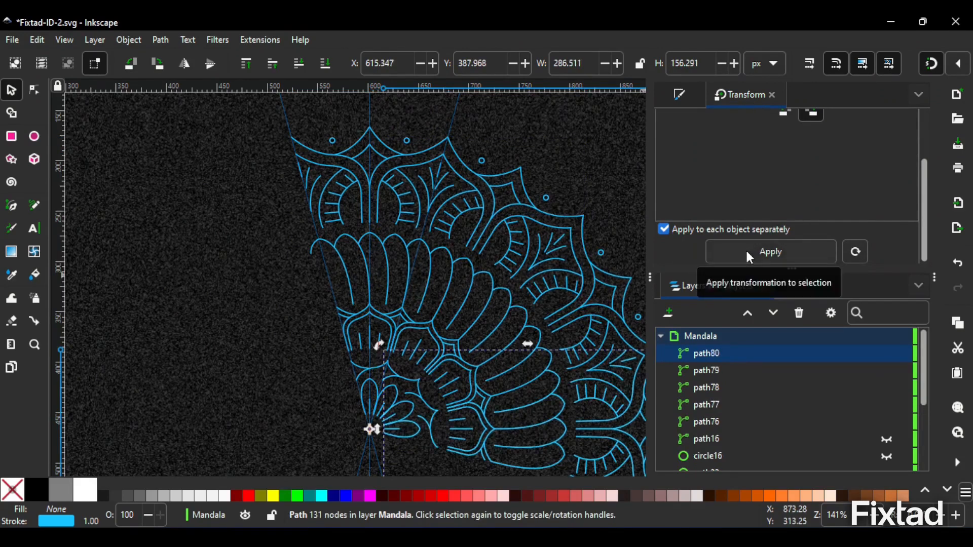
click(748, 255)
key(ctrl+d)
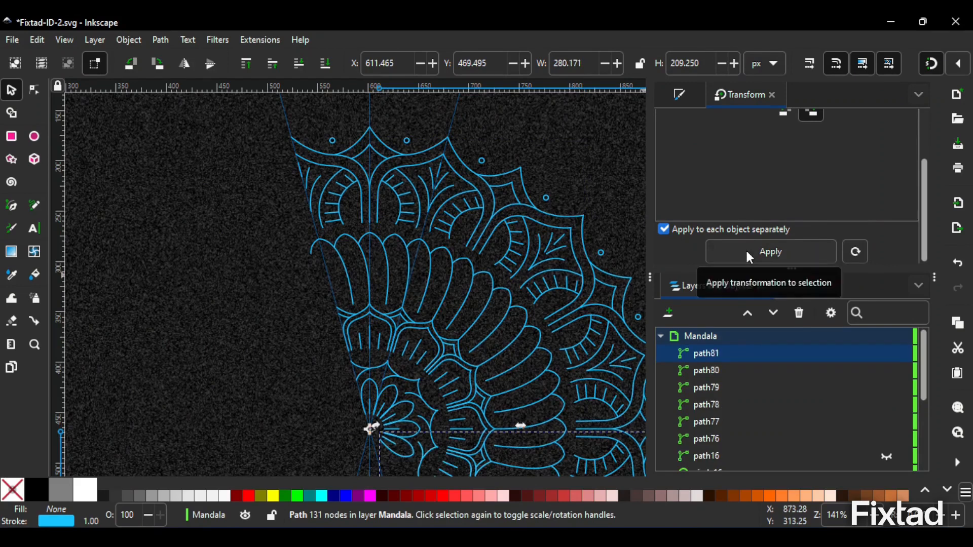
click(749, 257)
key(ctrl+d)
click(749, 258)
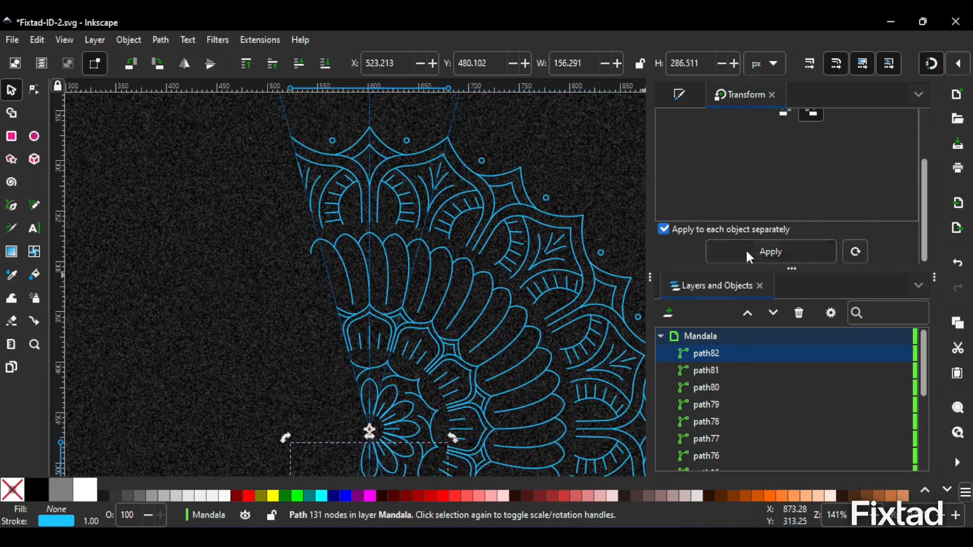
key(ctrl+d)
click(747, 254)
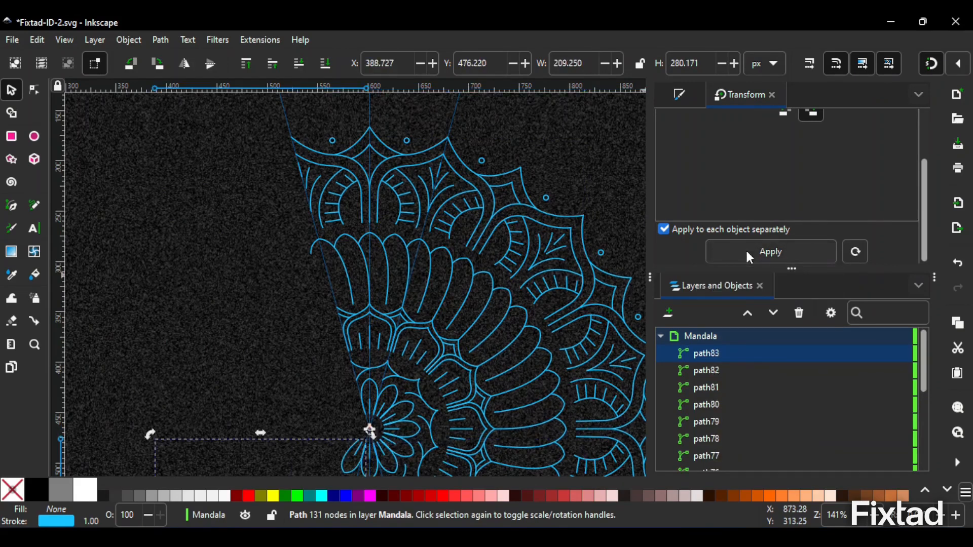
key(ctrl+d)
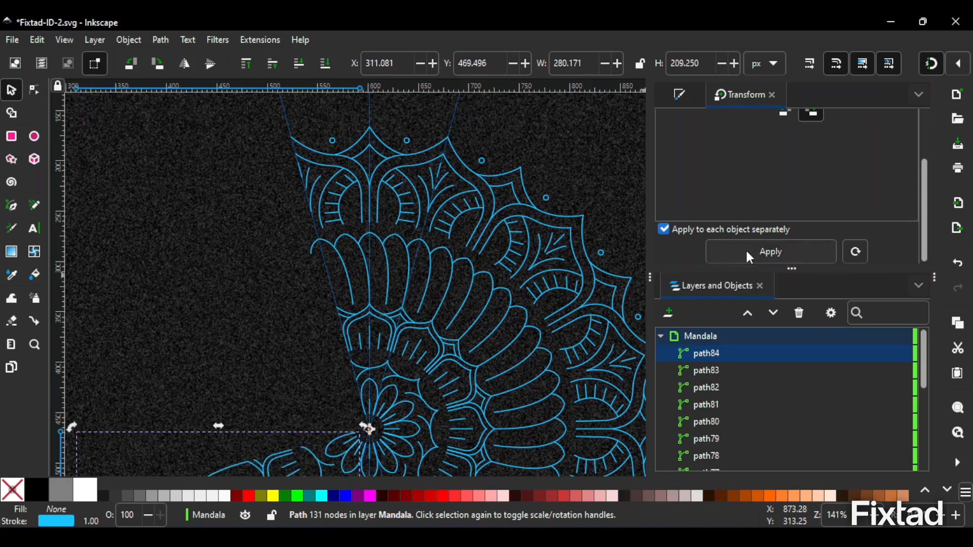
click(747, 248)
key(ctrl+d)
key(ctrl+d)
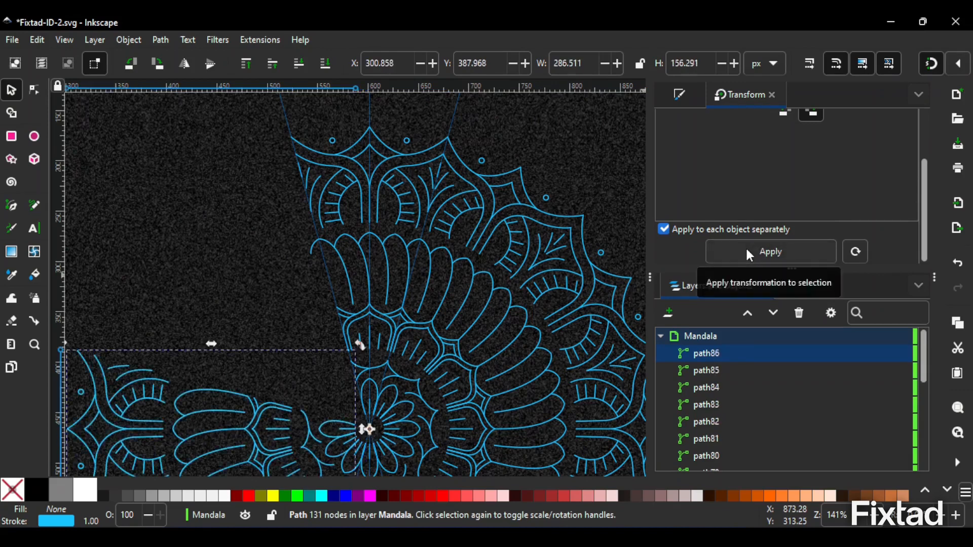
click(747, 251)
key(ctrl+d)
click(747, 251)
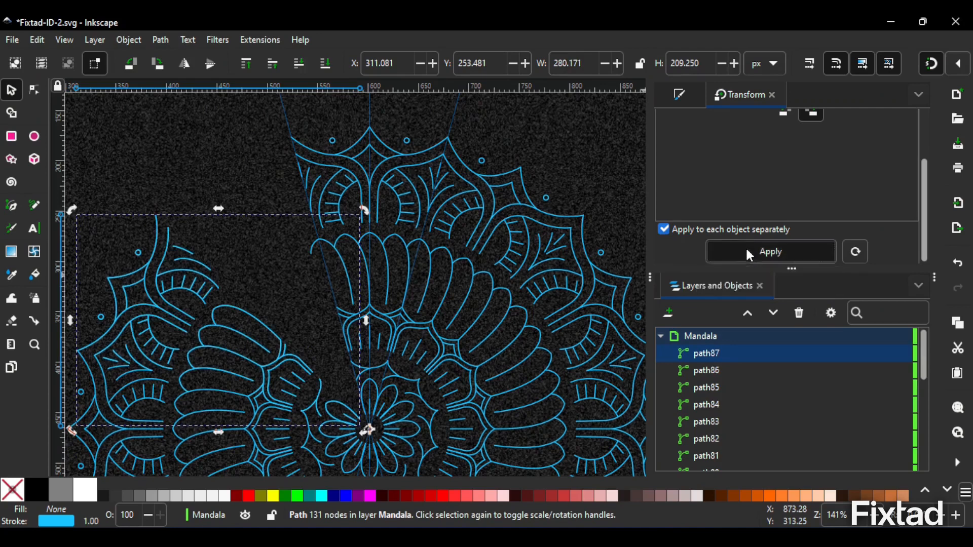
key(ctrl+s)
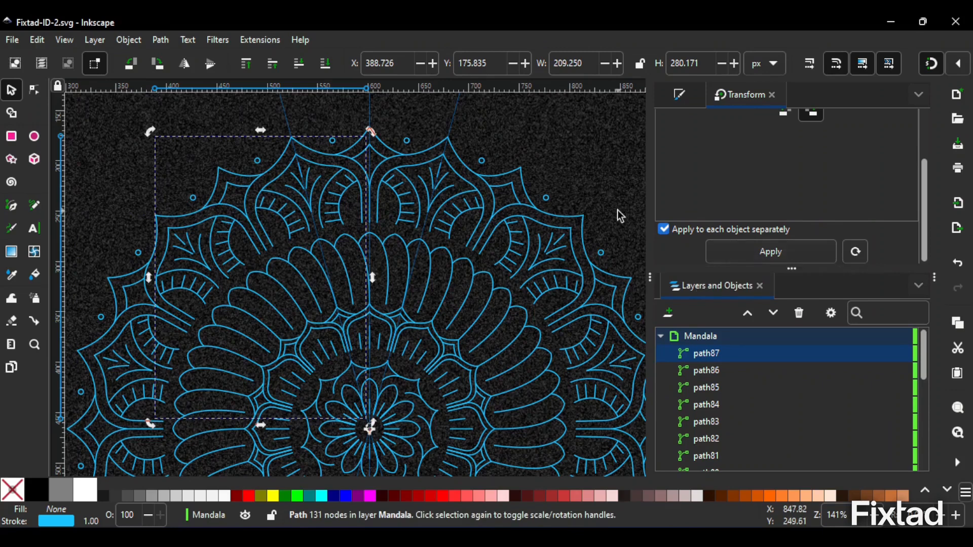
Select all eight hidden concentric circles and make them visible again.
scroll(854, 408, down, 6)
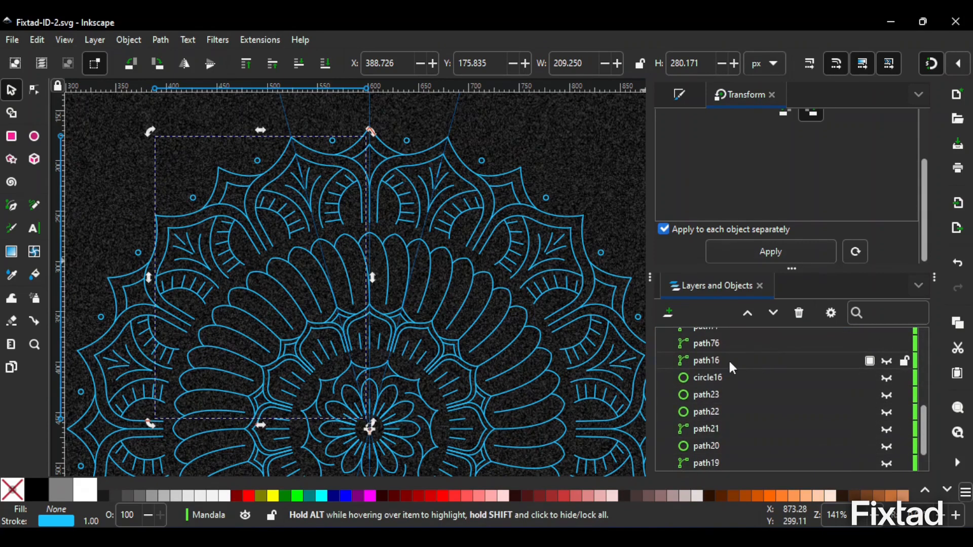
click(730, 362)
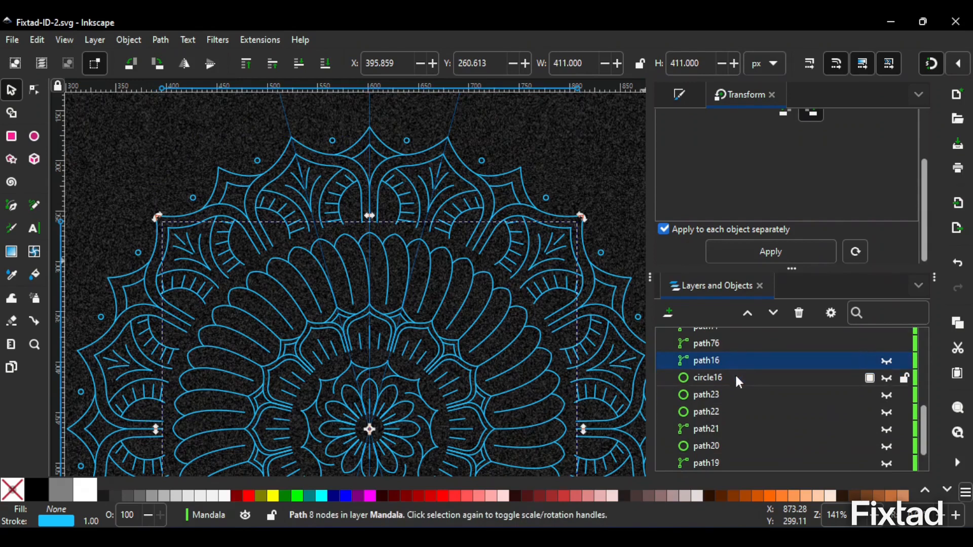
drag(735, 373, 747, 468)
ctrl+click(744, 461)
ctrl+click(753, 444)
ctrl+click(763, 427)
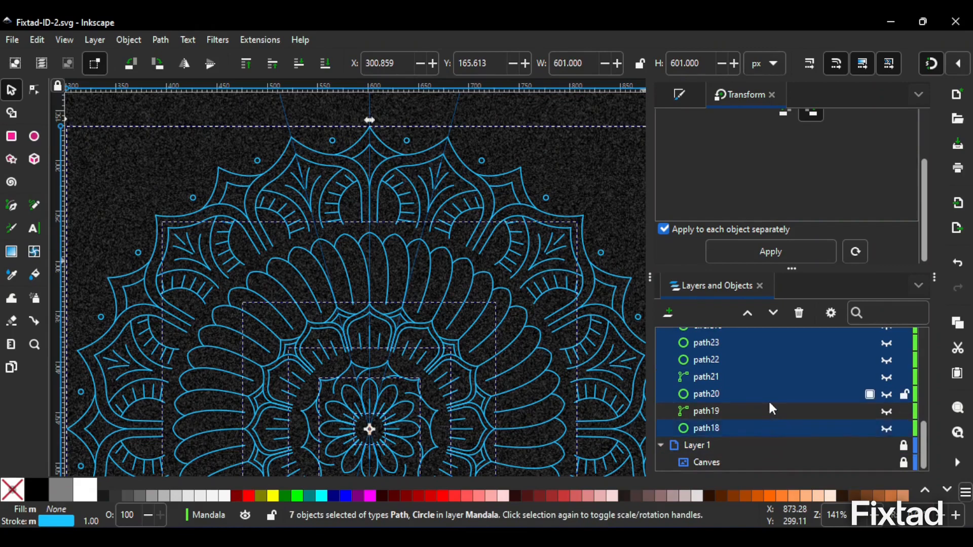
ctrl+click(770, 399)
ctrl+click(829, 408)
ctrl+click(828, 396)
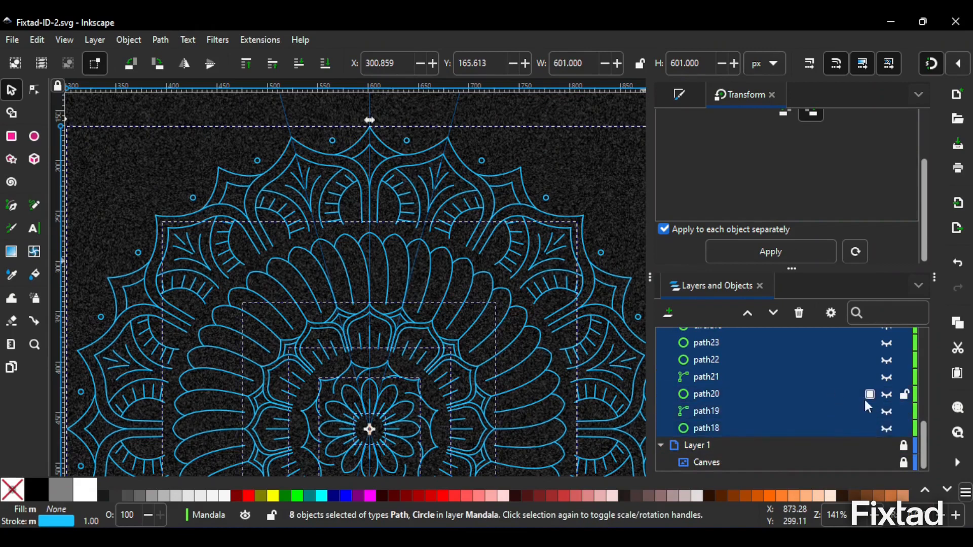
scroll(891, 355, up, 2)
click(888, 361)
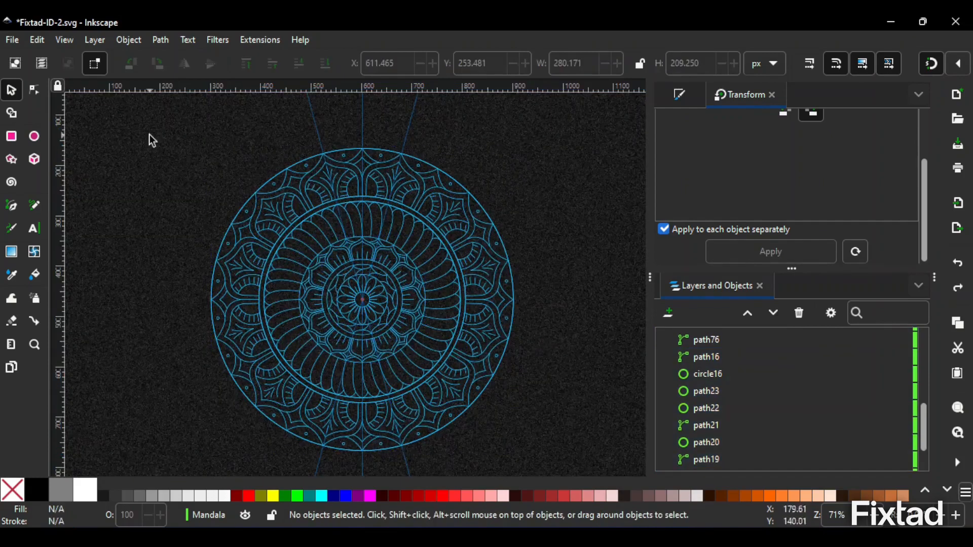
Select all mandala segments and circles and group them.
drag(149, 135, 539, 463)
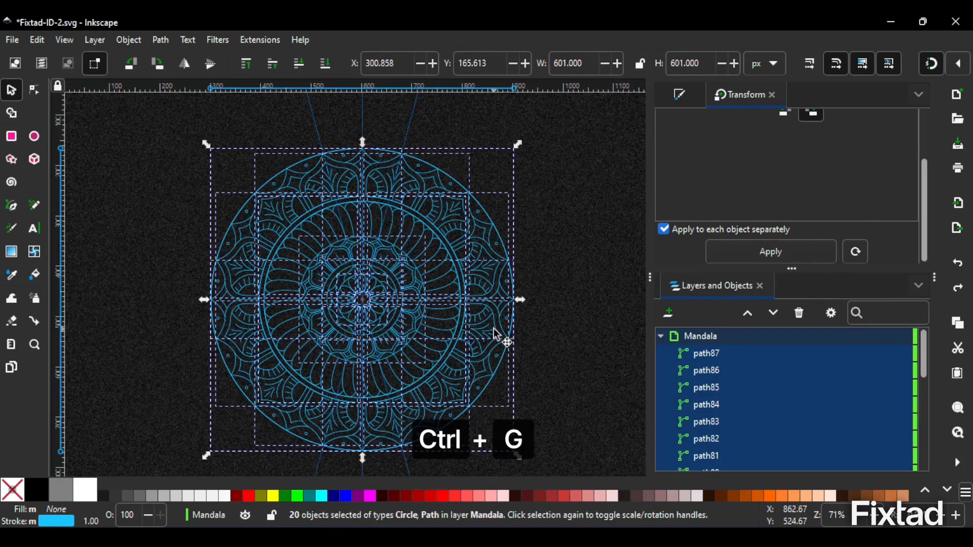
key(ctrl+g)
click(532, 325)
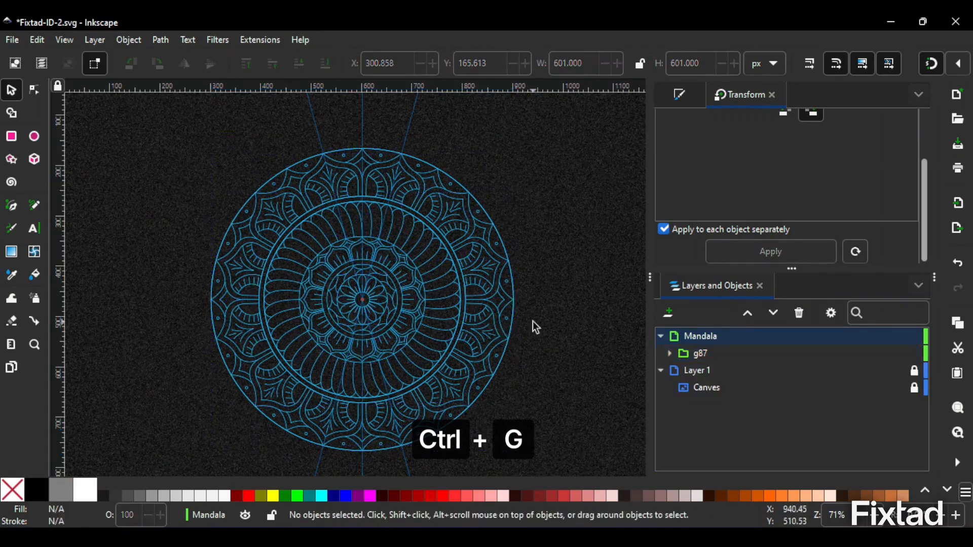
Give the mandala group a flat stroke colour and shift it to golden yellow.
click(686, 353)
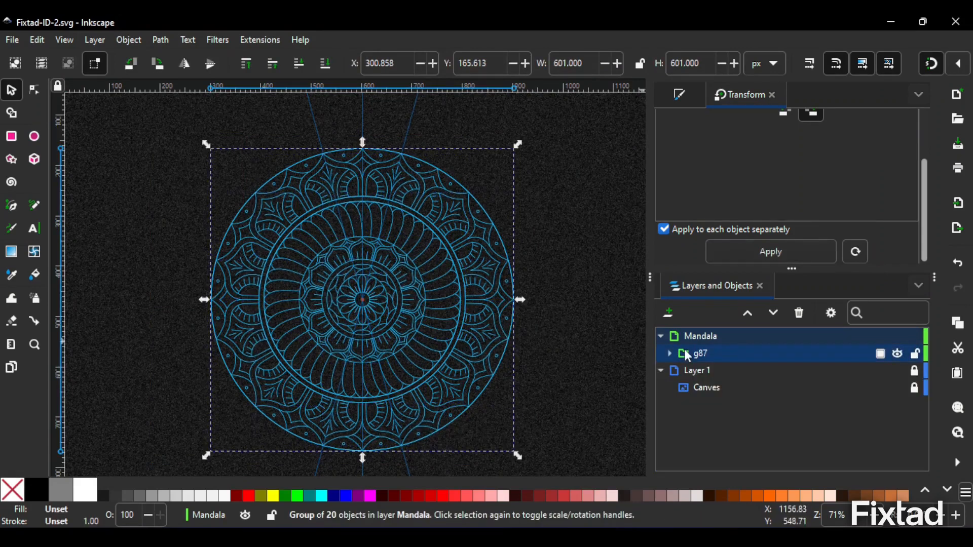
click(682, 95)
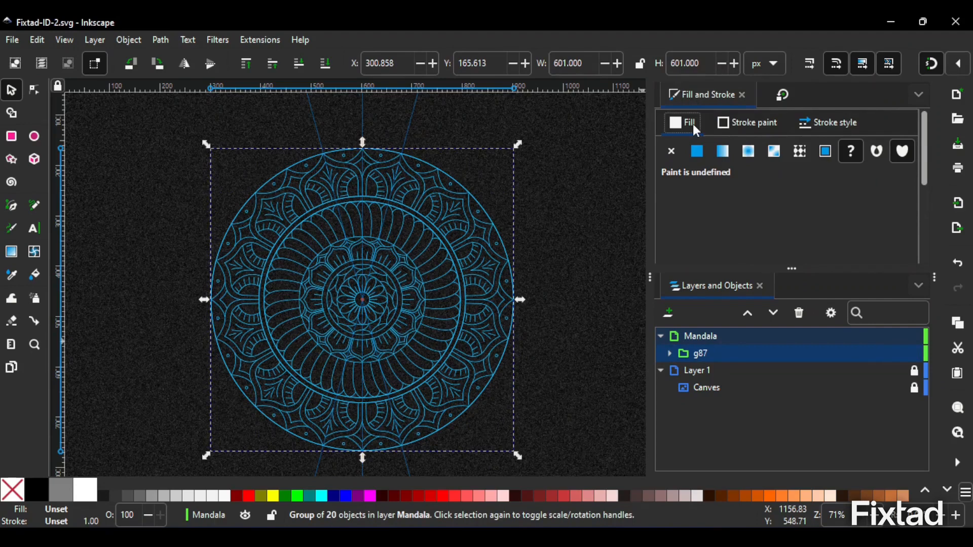
click(749, 122)
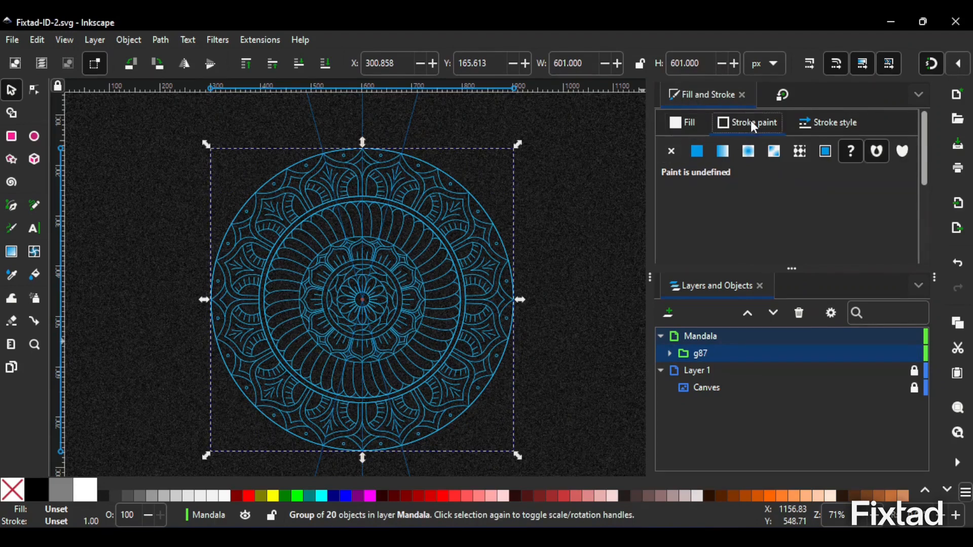
click(698, 153)
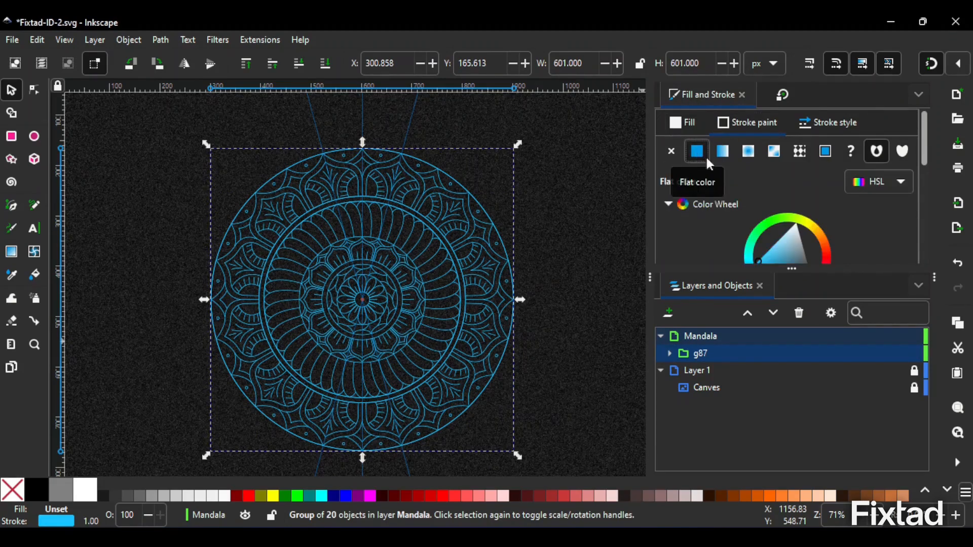
scroll(744, 181, down, 2)
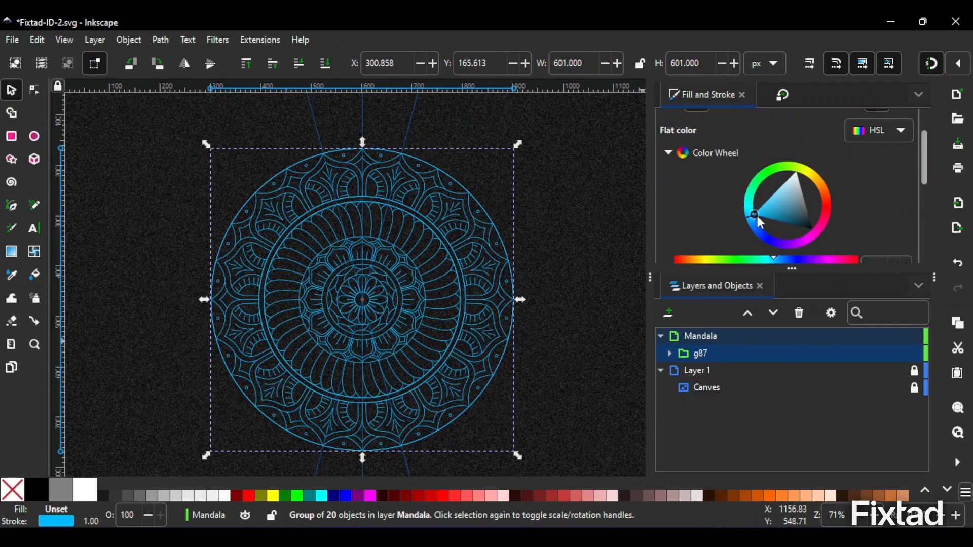
mouse_move(756, 214)
mouse_down()
mouse_move(798, 170)
mouse_move(820, 166)
mouse_up()
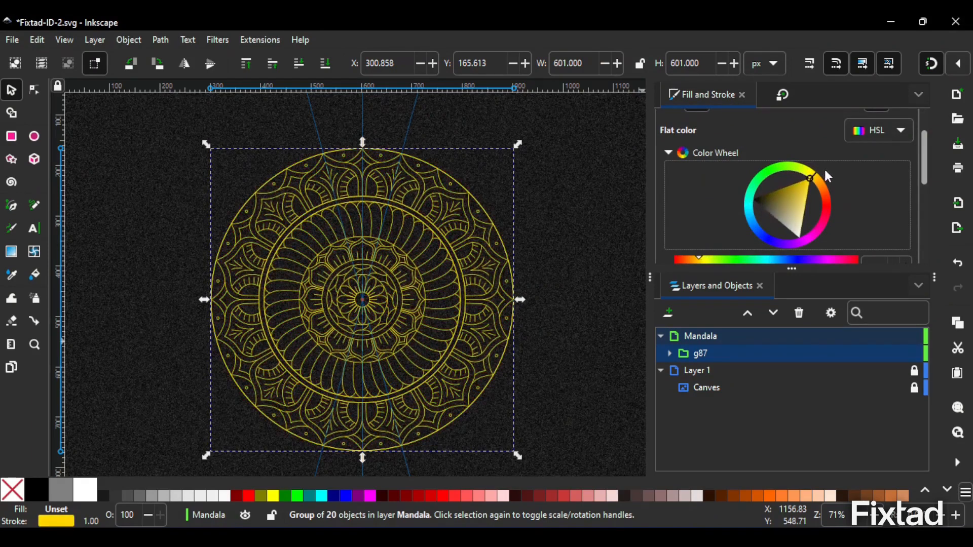
Fine-tune the group's stroke colour to hue 53, saturation 84 and lightness 48.
scroll(839, 245, down, 5)
click(906, 166)
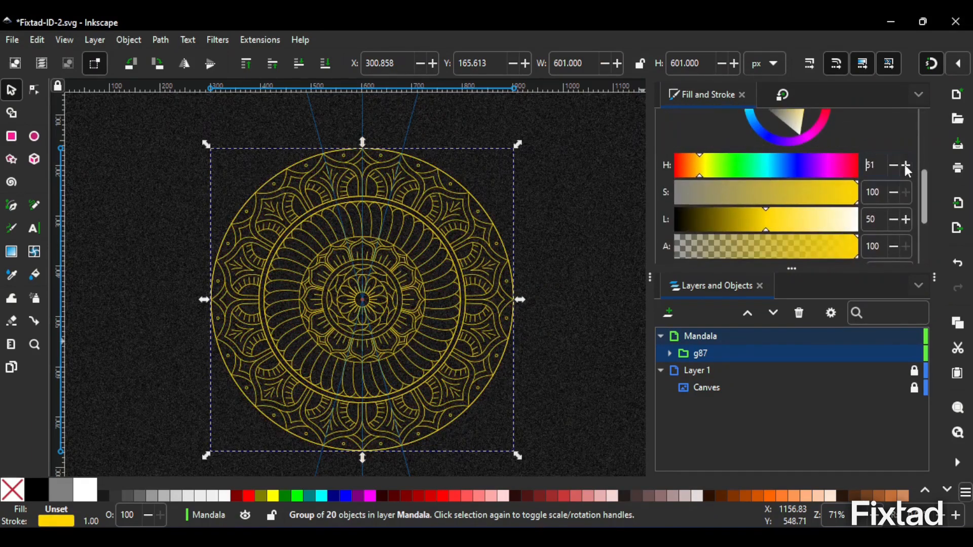
click(906, 165)
click(906, 165)
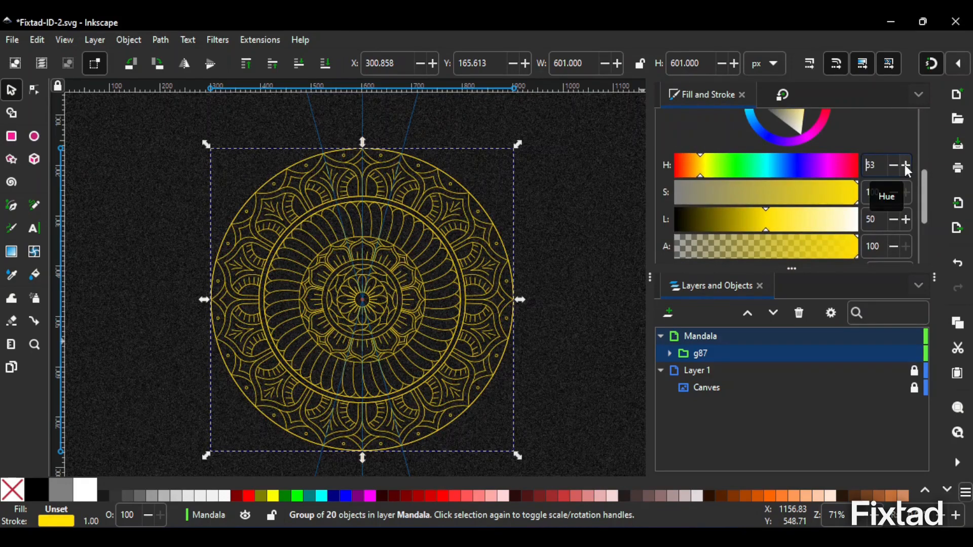
drag(850, 205, 833, 206)
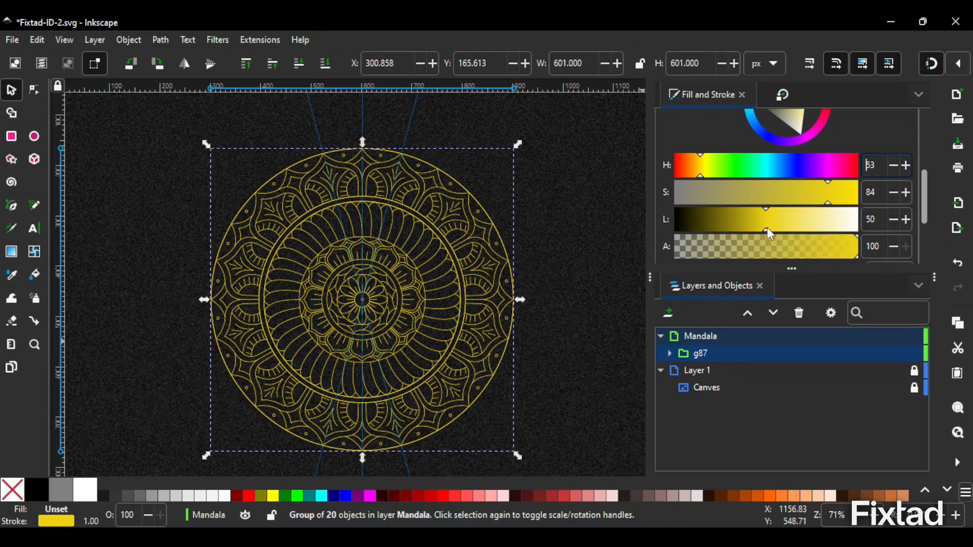
drag(776, 231, 760, 230)
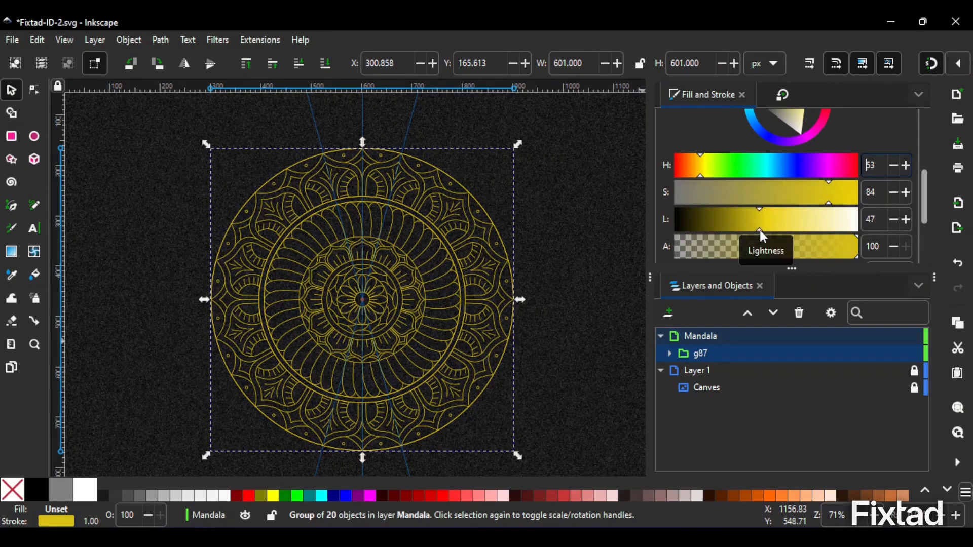
click(906, 220)
scroll(844, 231, down, 1)
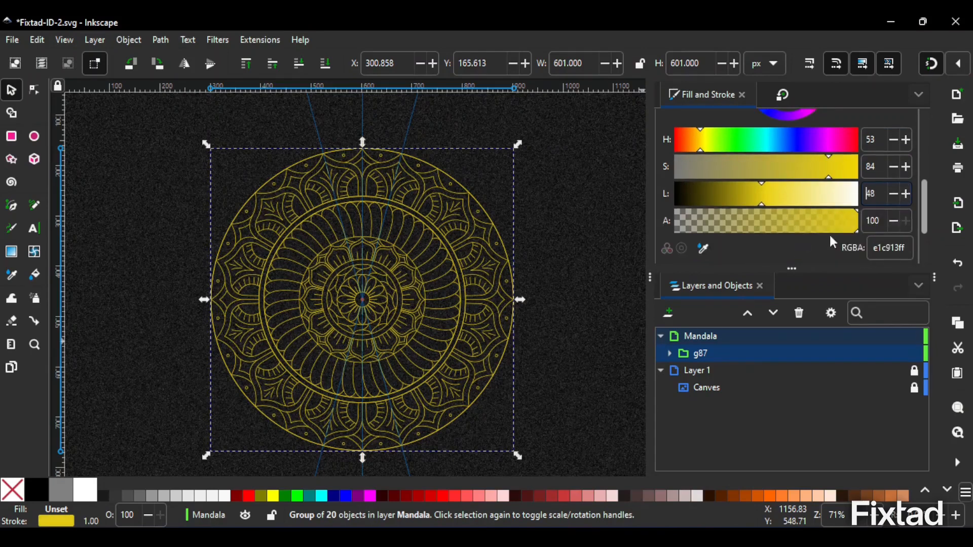
scroll(806, 245, down, 2)
scroll(812, 221, up, 3)
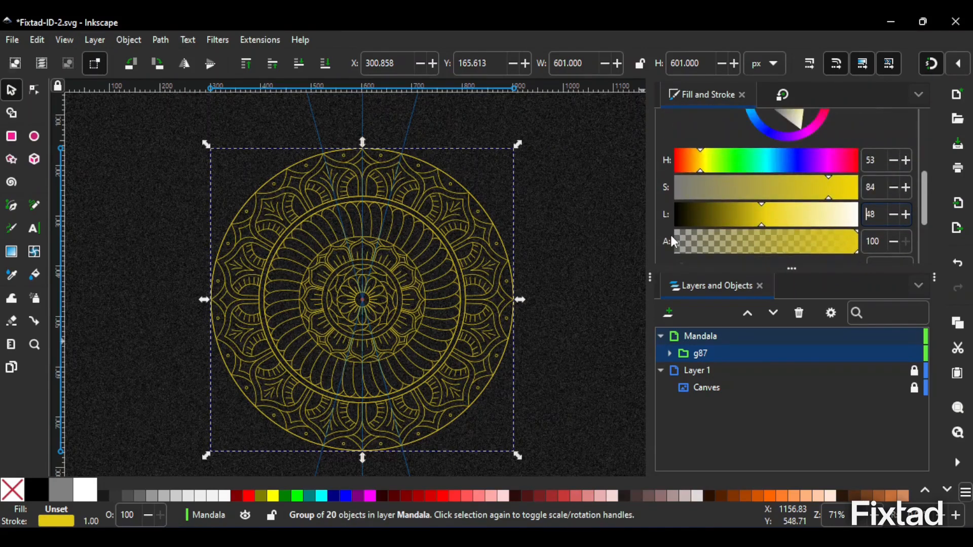
Deselect the mandala and delete the vertical guide and both angled guides.
click(383, 296)
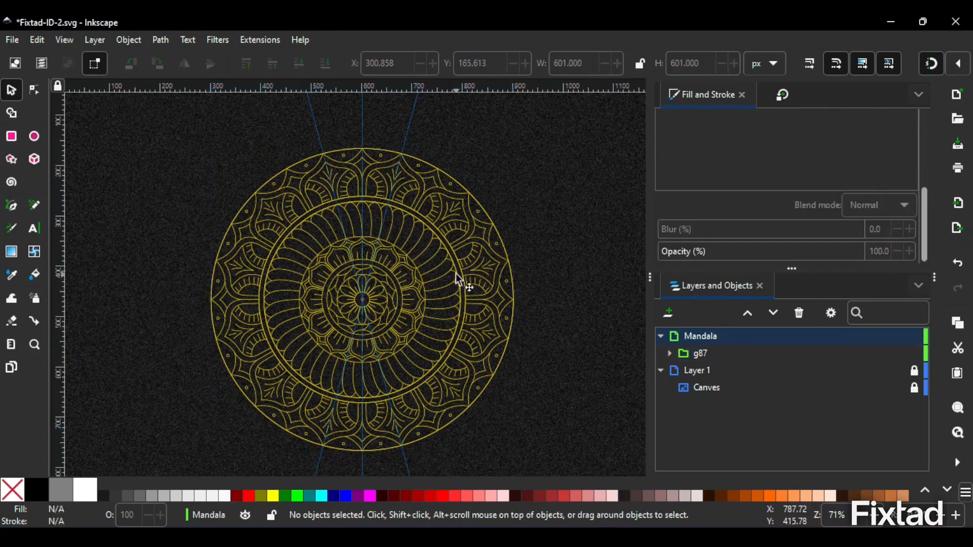
click(457, 275)
key(plus)
key(plus)
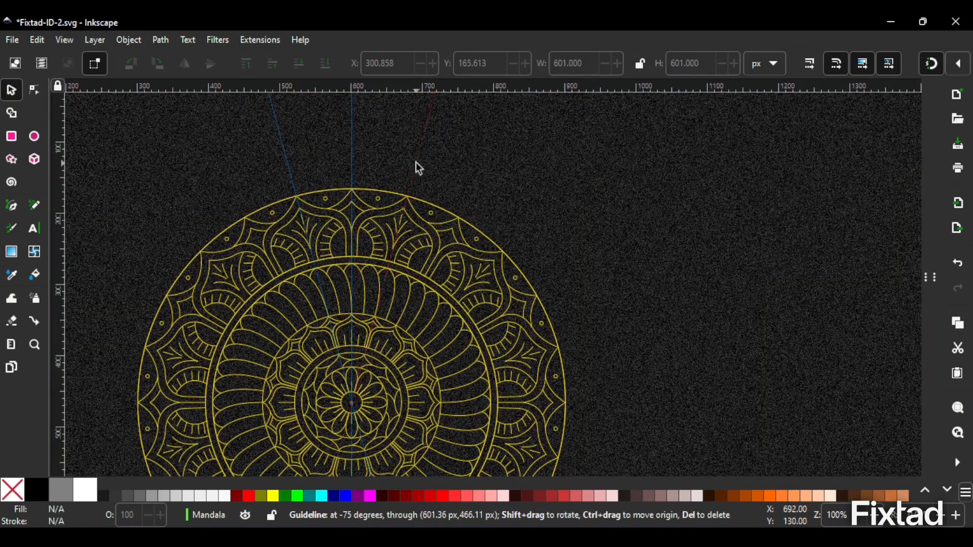
key(Delete)
key(Delete)
key(Delete)
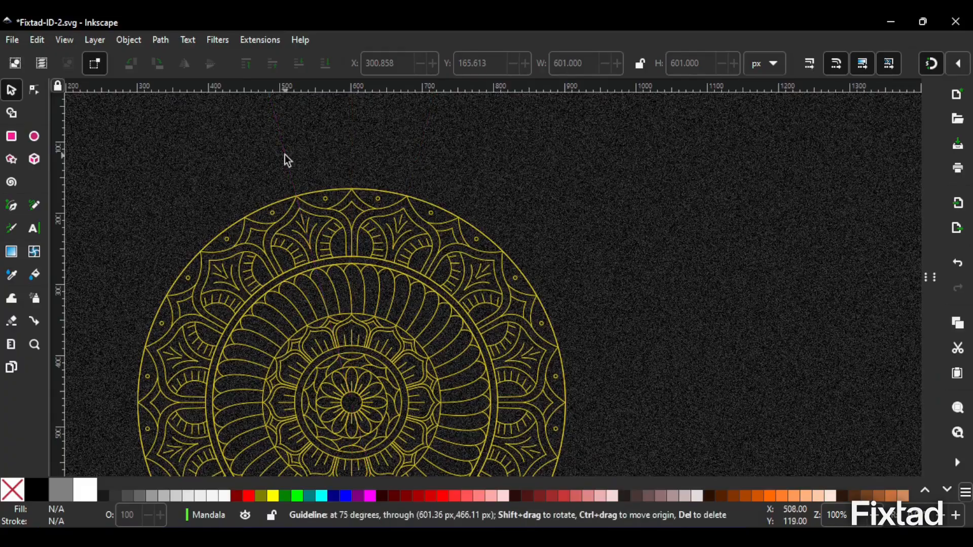